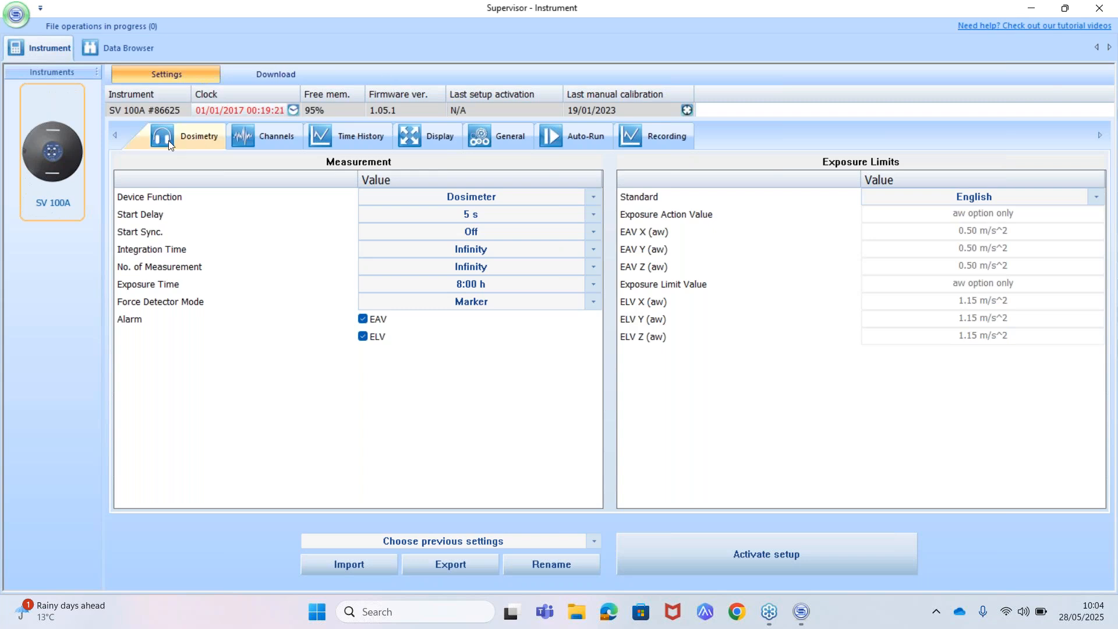
# Synchronise the SV 100A instrument's clock with the computer's time and acknowledge the update
pyautogui.click(293, 110)
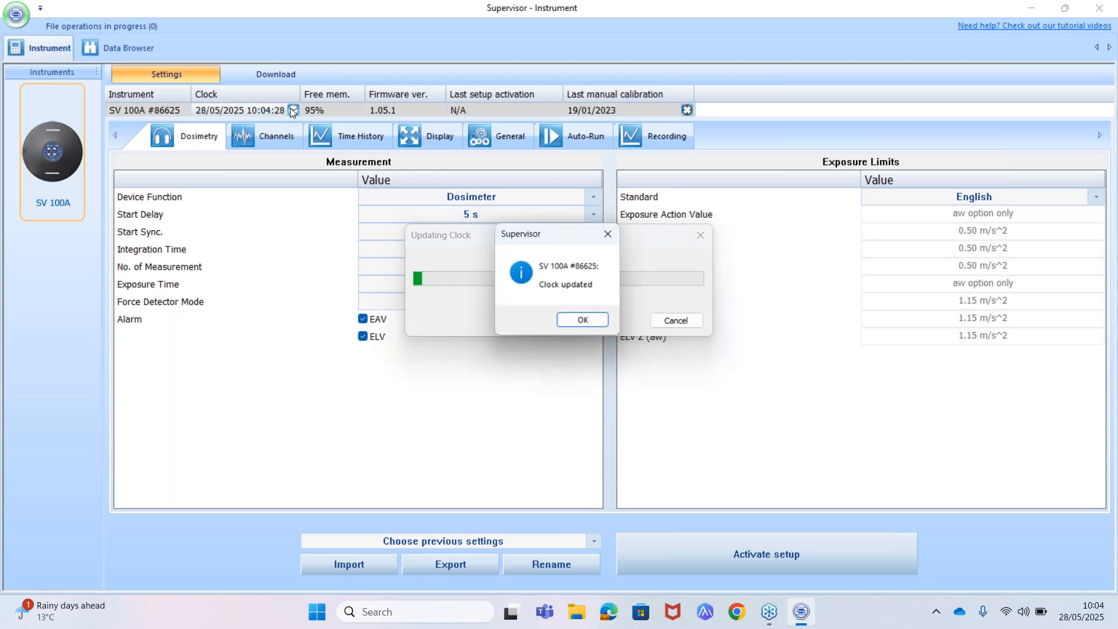
pyautogui.click(584, 322)
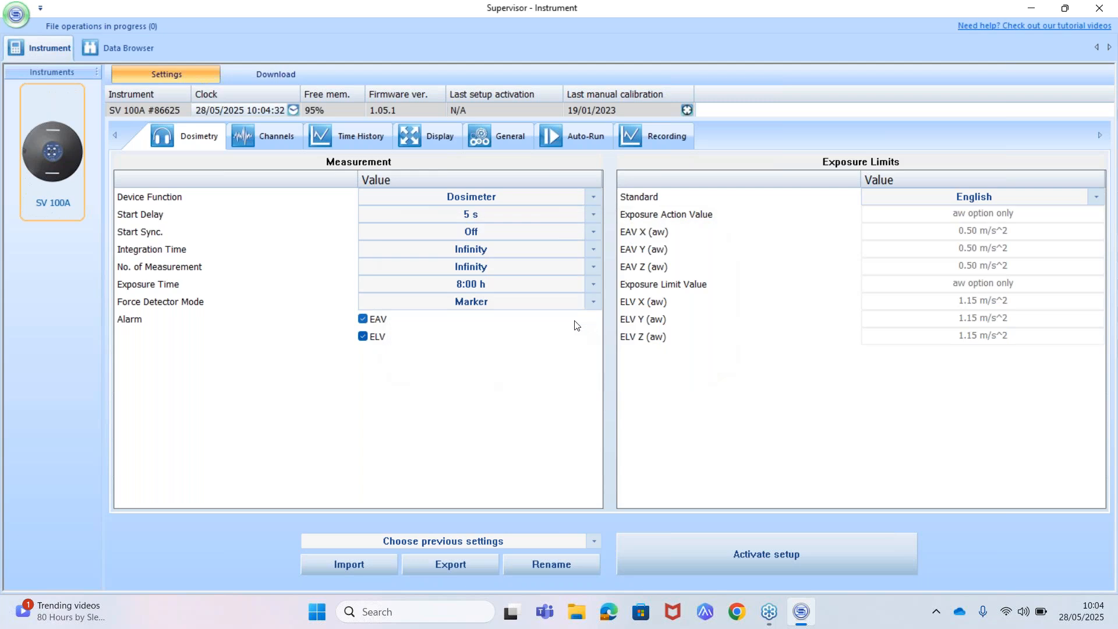
pyautogui.click(272, 109)
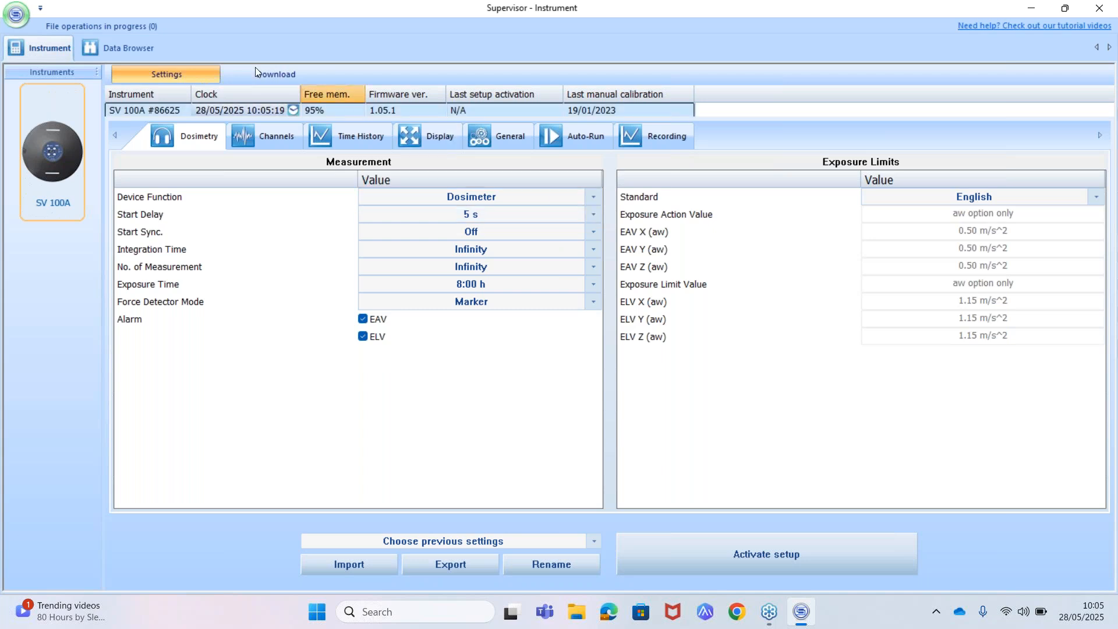
# Review the Channels, Time History, Display and General settings of the SV 100A and activate its setup
pyautogui.click(253, 135)
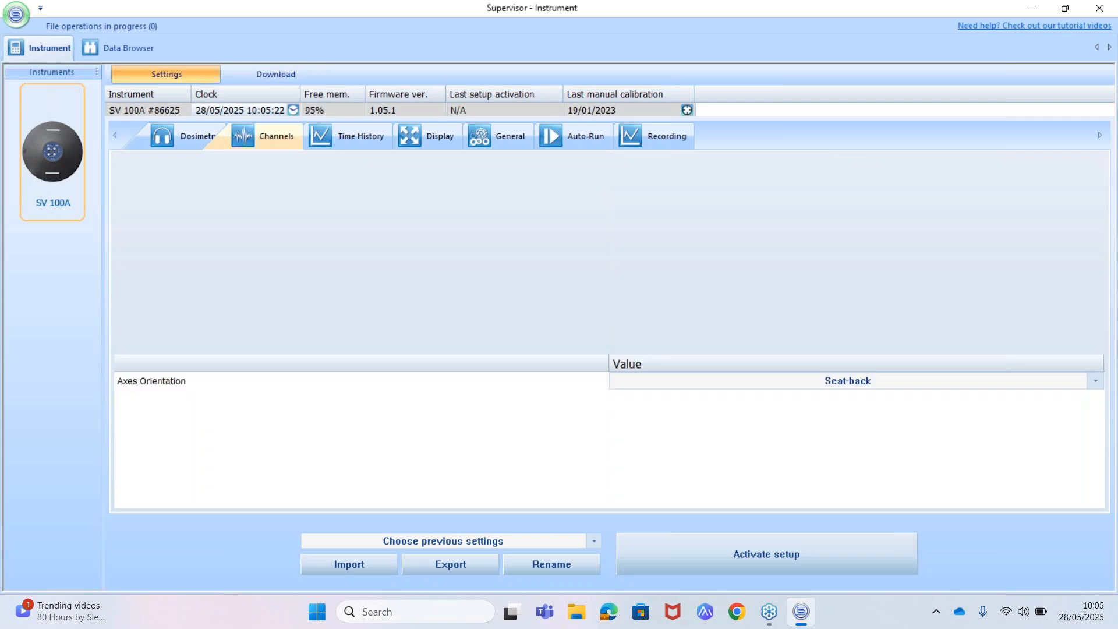
pyautogui.click(386, 142)
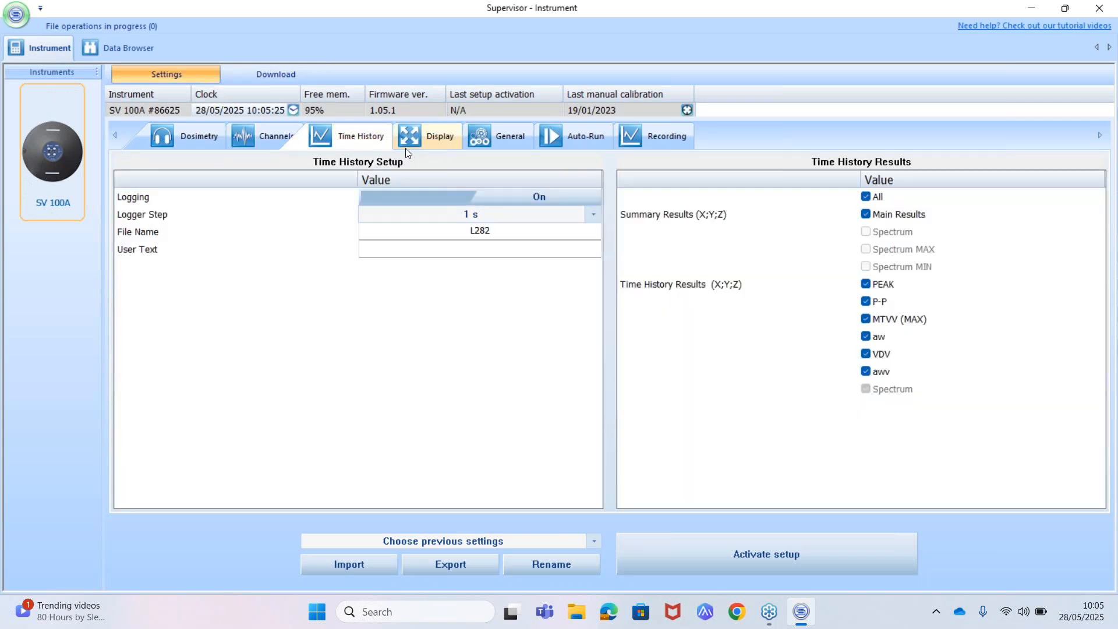
pyautogui.click(428, 145)
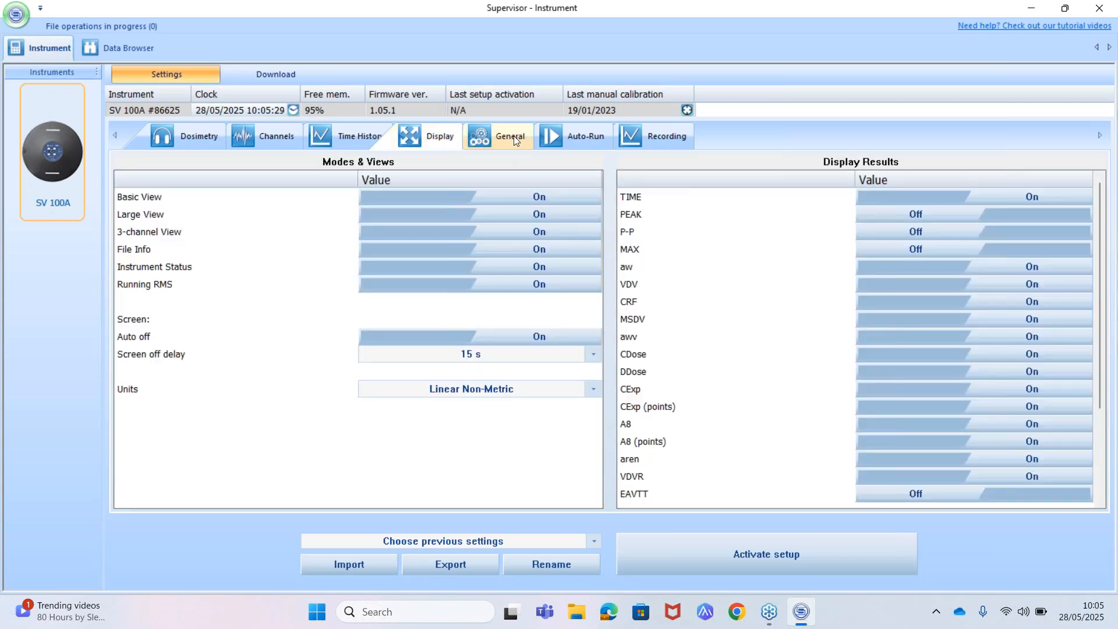
pyautogui.click(496, 145)
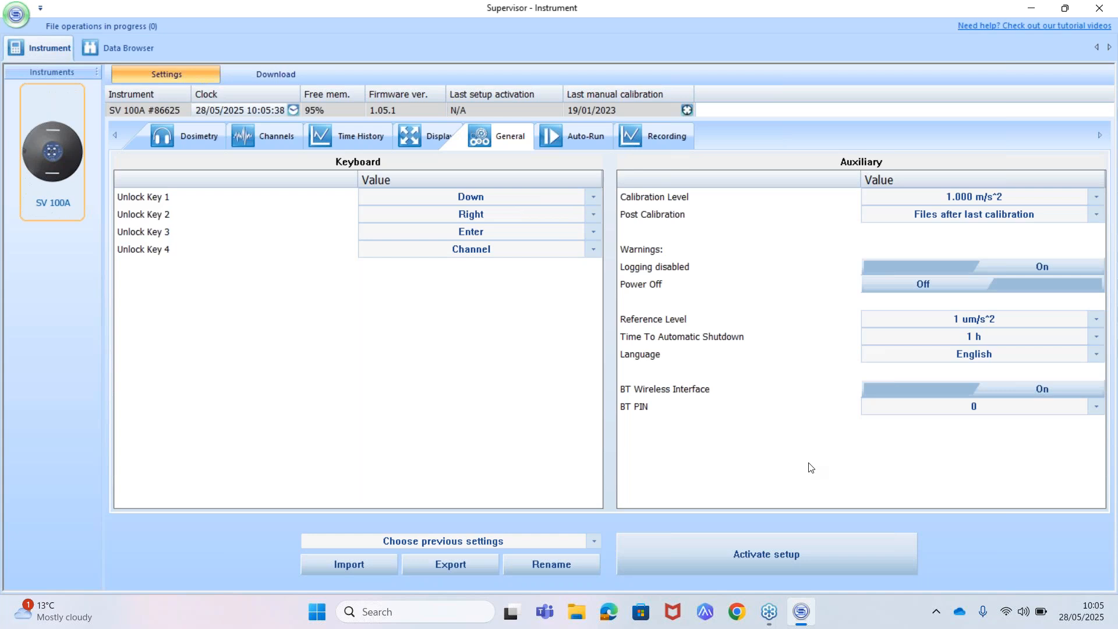
pyautogui.click(764, 556)
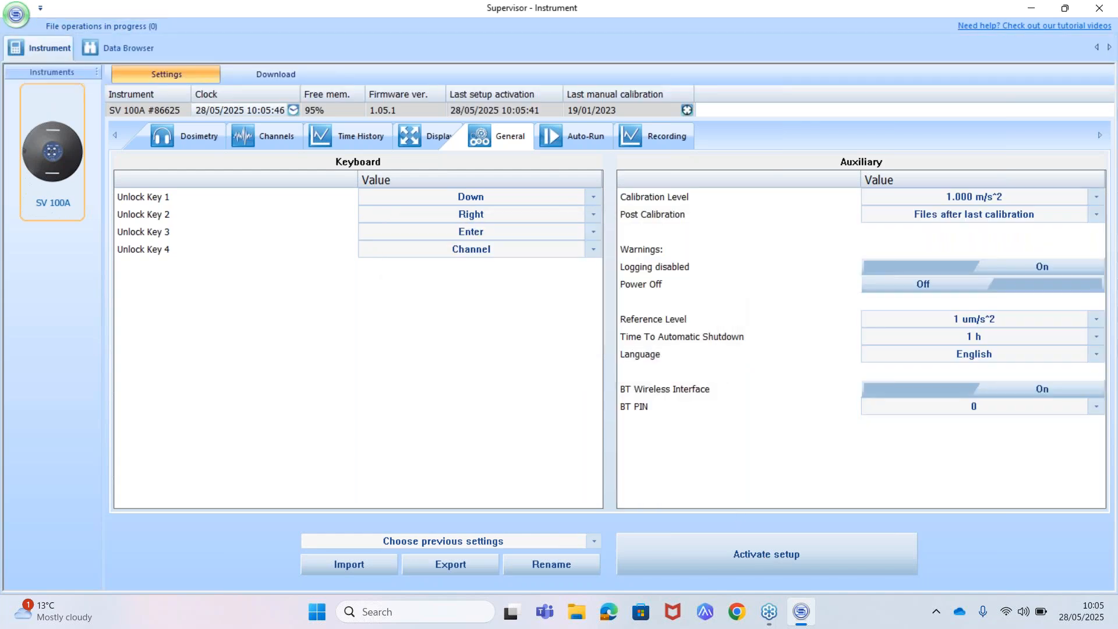
# Restart Supervisor in Advanced mode
pyautogui.click(15, 20)
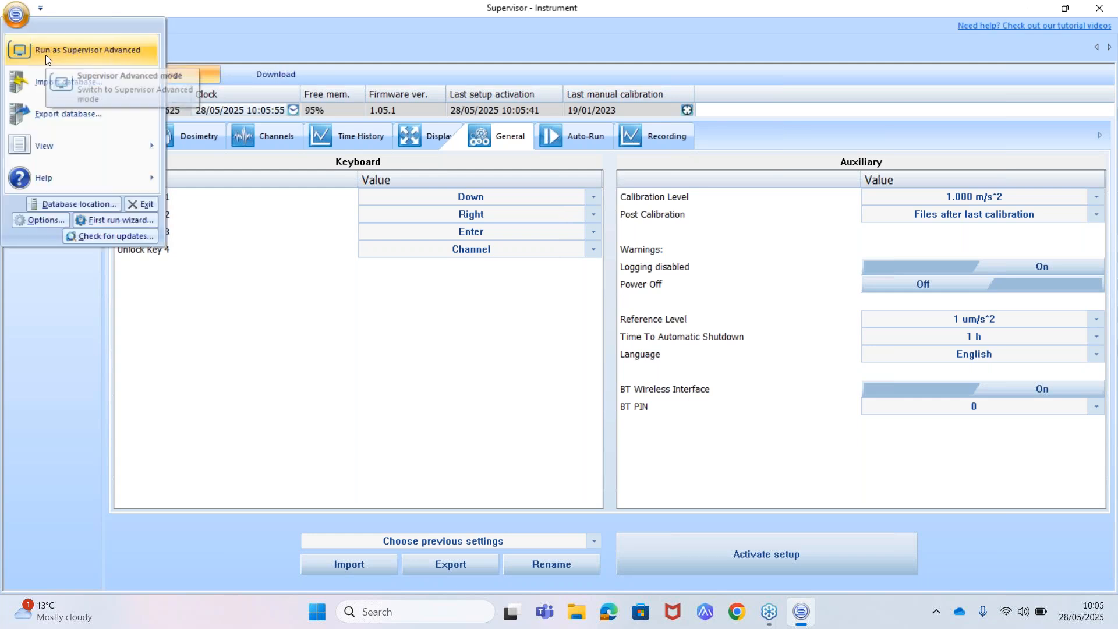
pyautogui.click(46, 55)
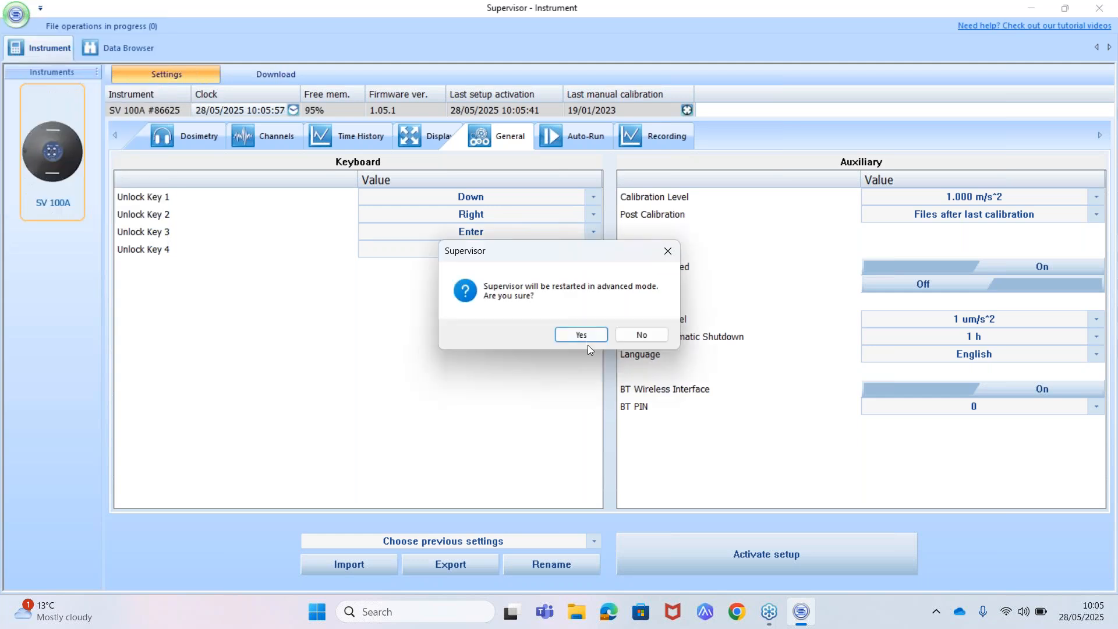
pyautogui.click(585, 337)
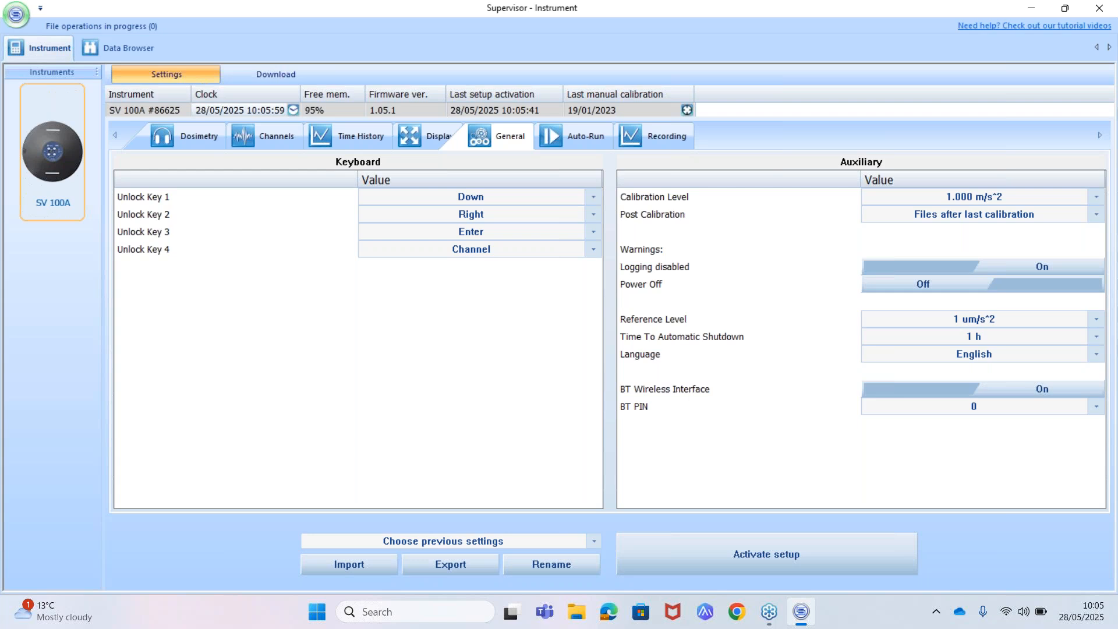
pyautogui.hotkey('alt', 'F4')
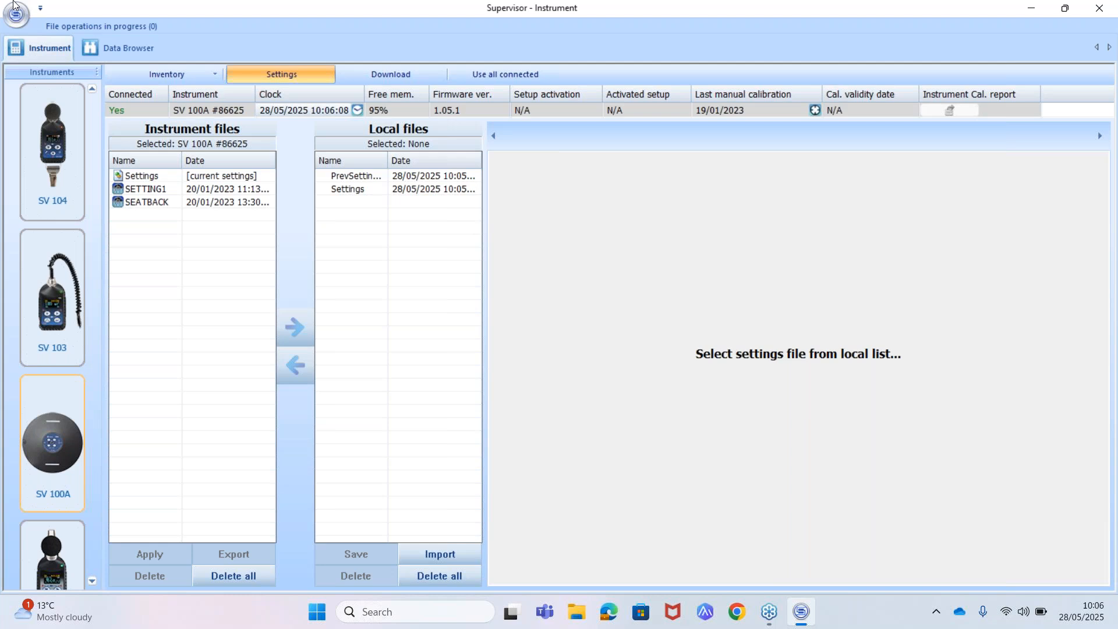
pyautogui.click(14, 21)
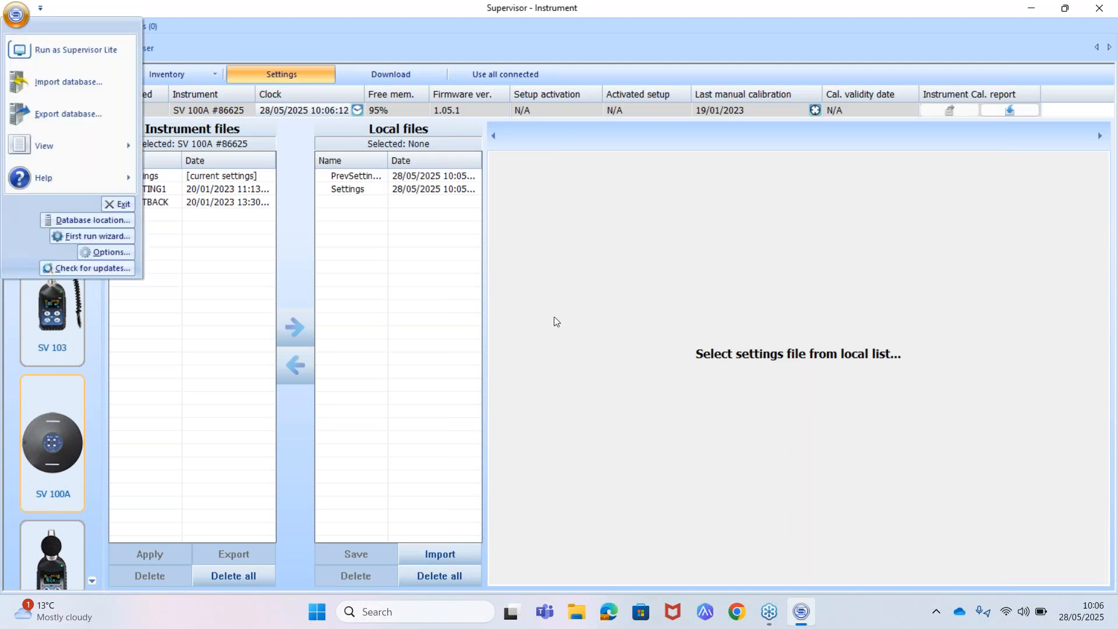
pyautogui.click(590, 334)
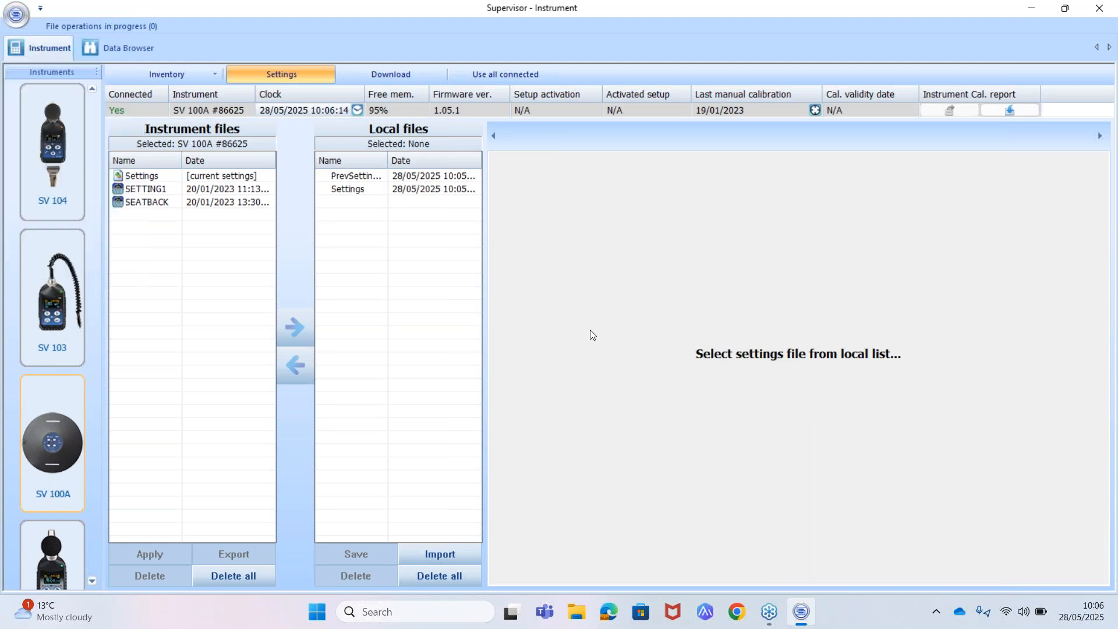
# View the instrument's downloadable files and browse the Hand-Arm, Noise dosimetry, SLM and Whole-Body sample folders in the data library
pyautogui.click(392, 76)
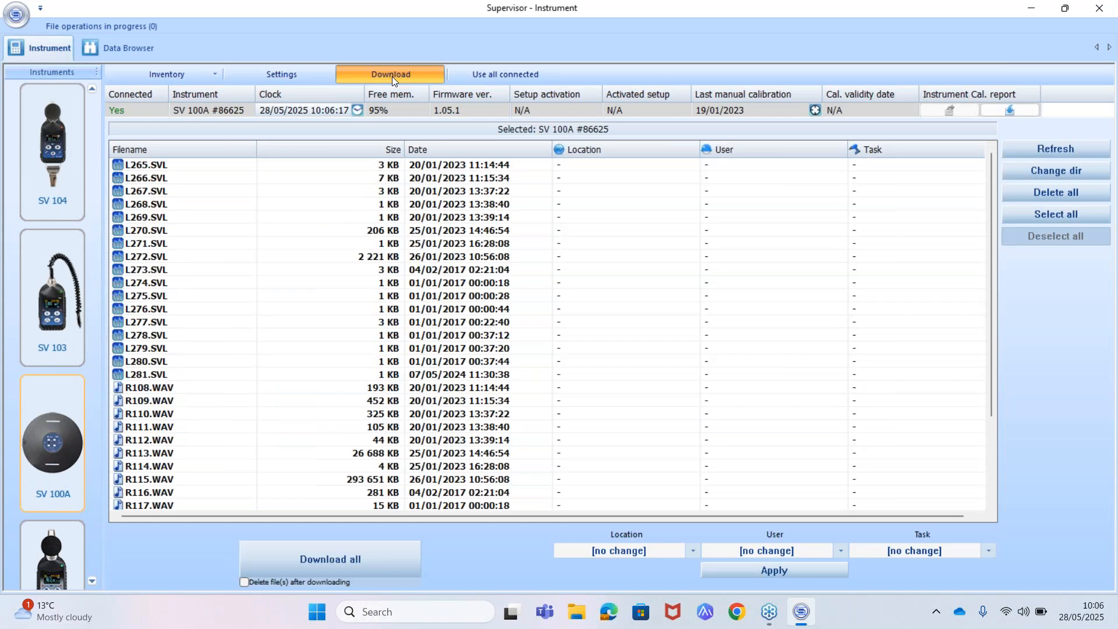
pyautogui.click(120, 48)
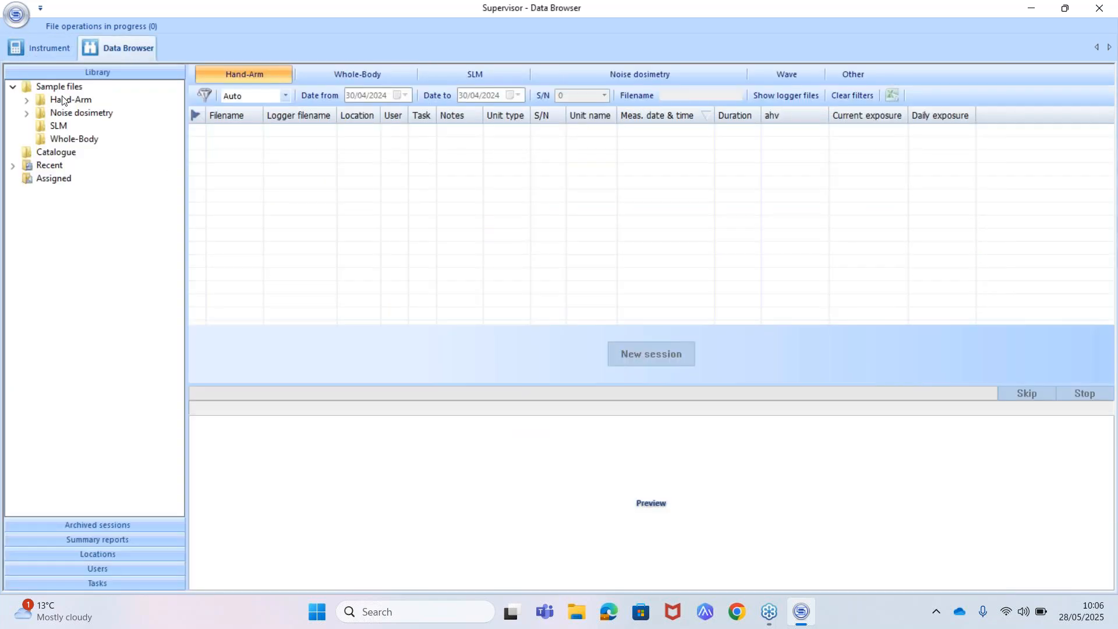
pyautogui.click(64, 101)
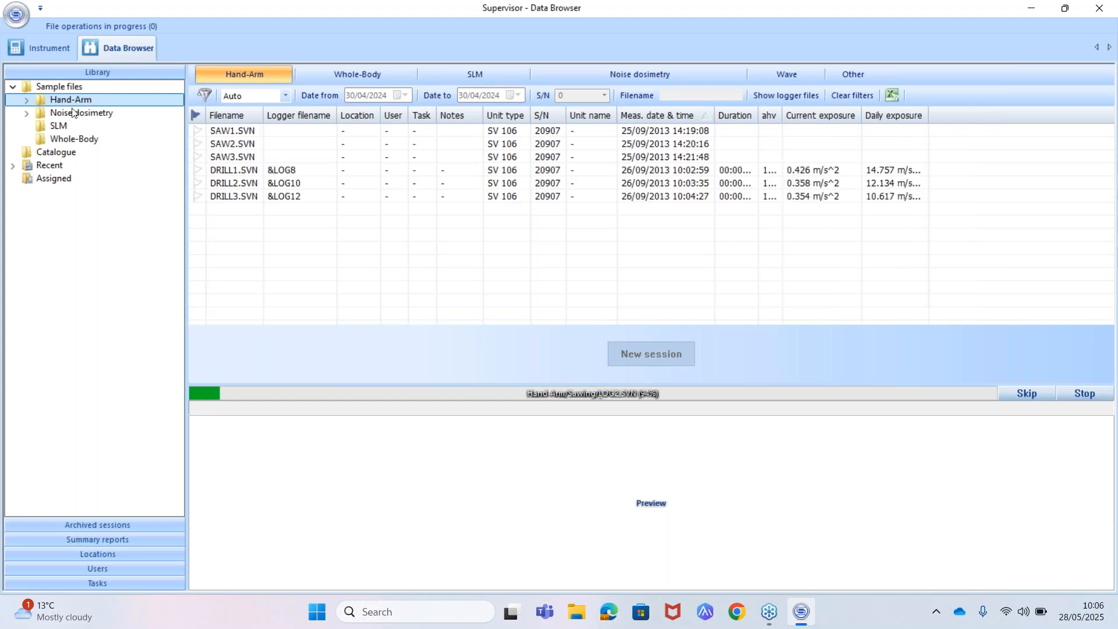
pyautogui.click(74, 114)
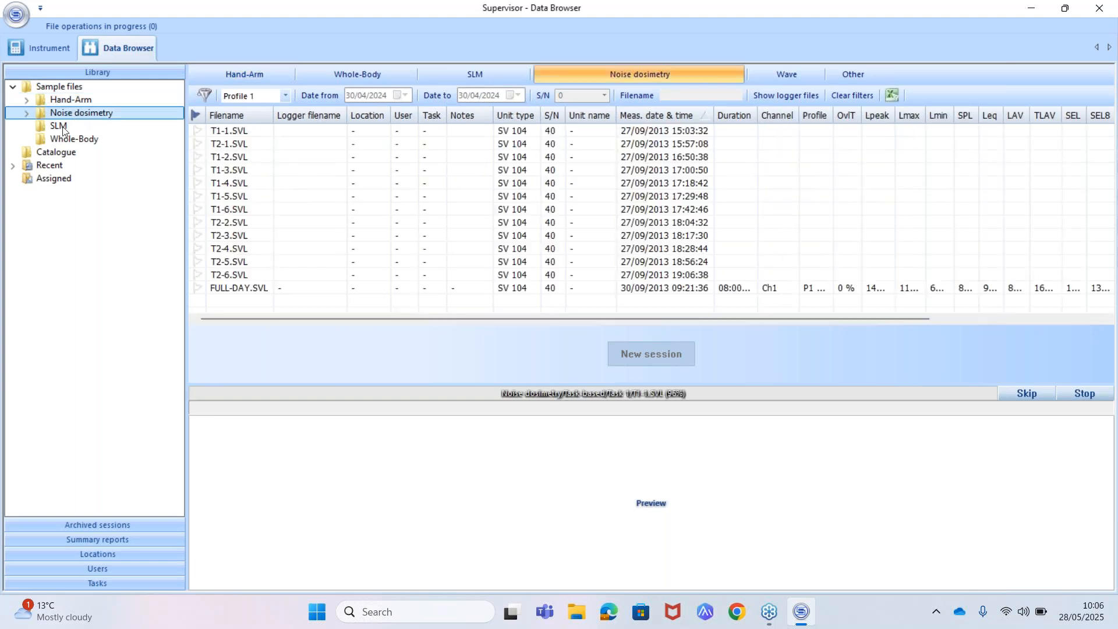
pyautogui.click(62, 127)
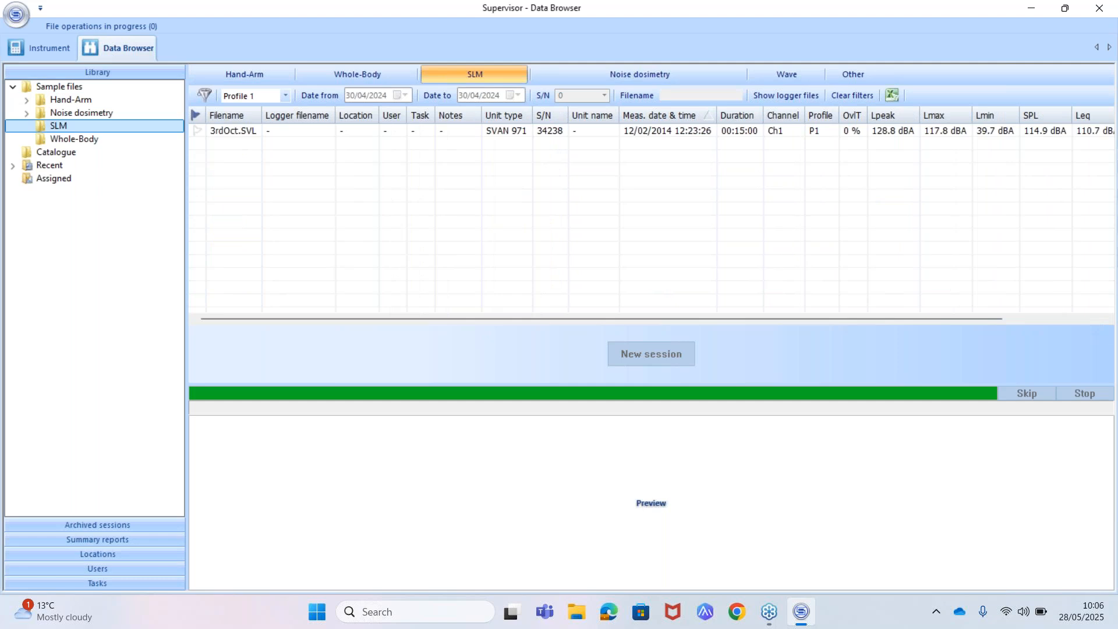
pyautogui.click(72, 141)
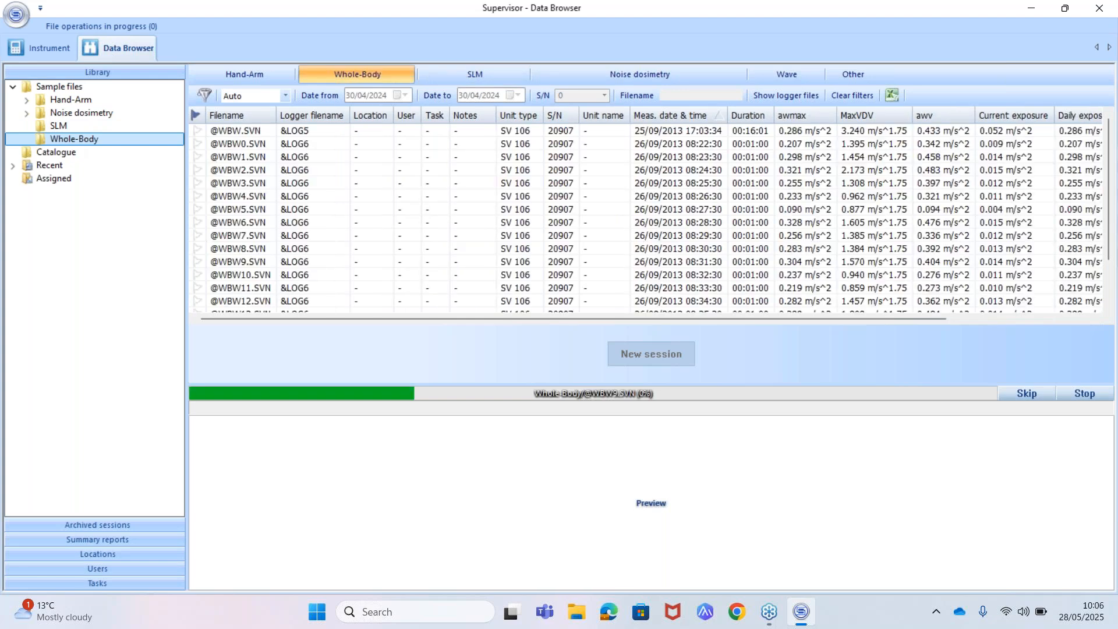
# Open the FULL-DAY.SVL file from the Noise dosimetry sample folder in a new session
pyautogui.click(72, 116)
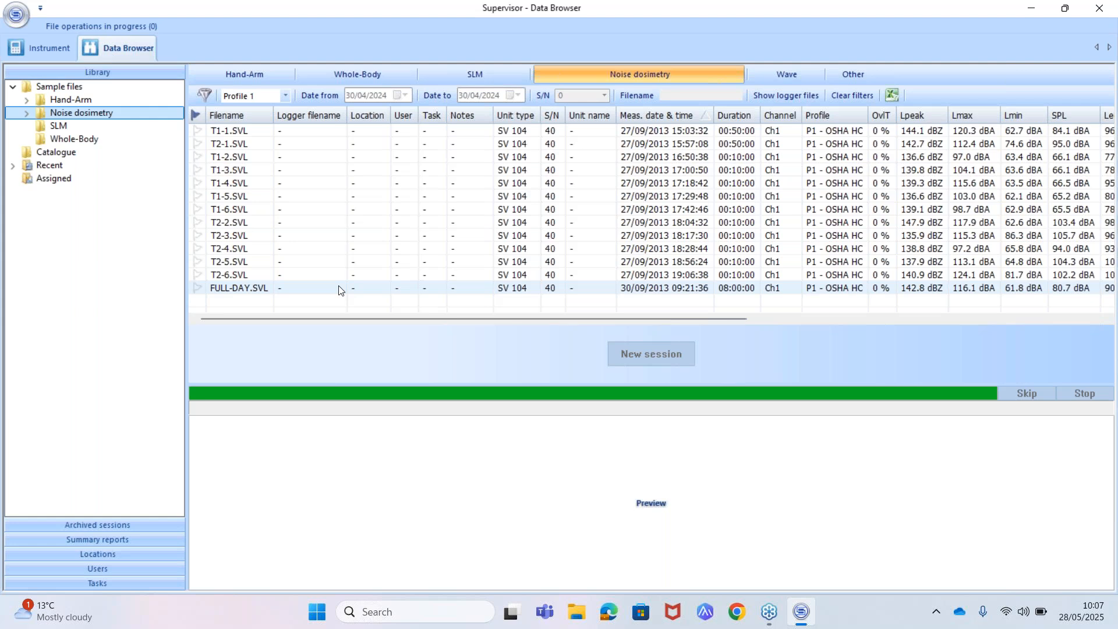
pyautogui.doubleClick(340, 290)
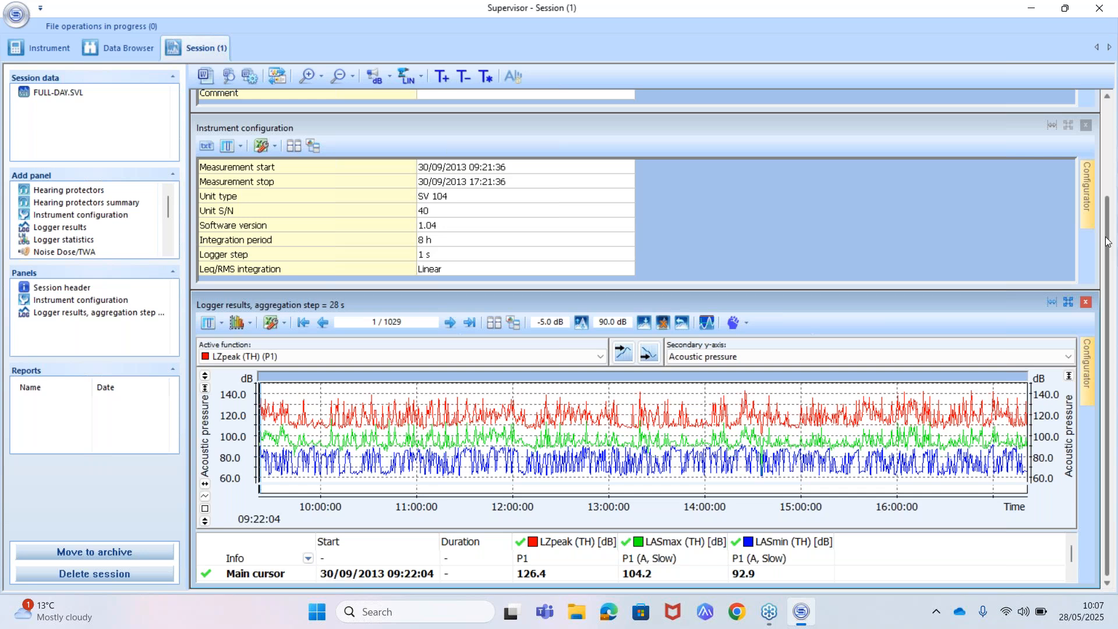
# Examine the session's header, instrument configuration with its configurator options, and logger results graph
pyautogui.scroll(3, 1108, 241)
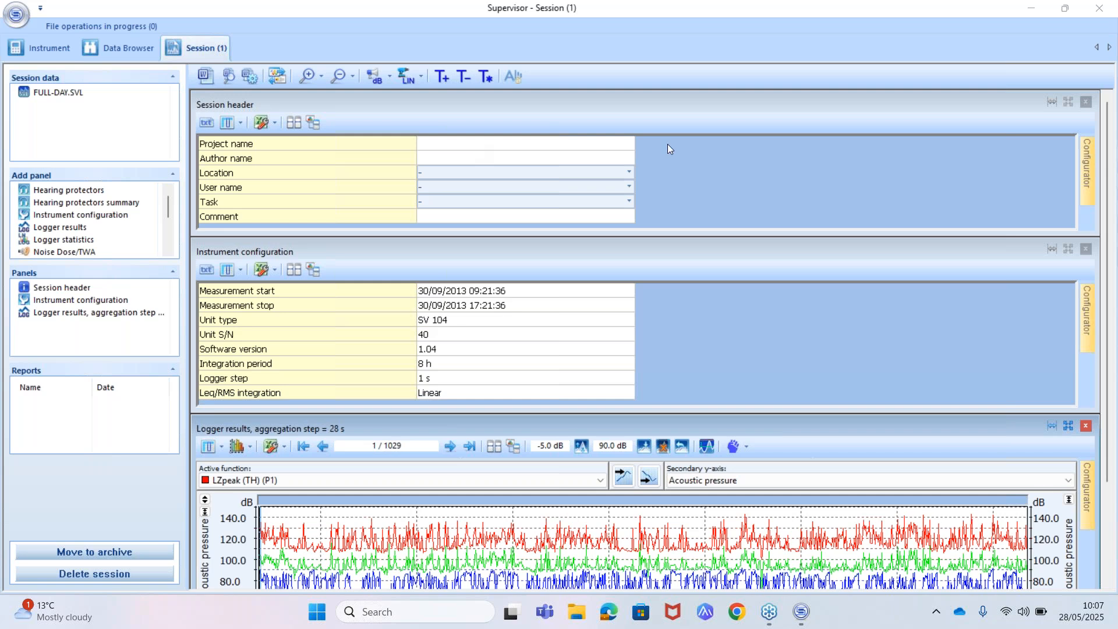
pyautogui.click(1107, 295)
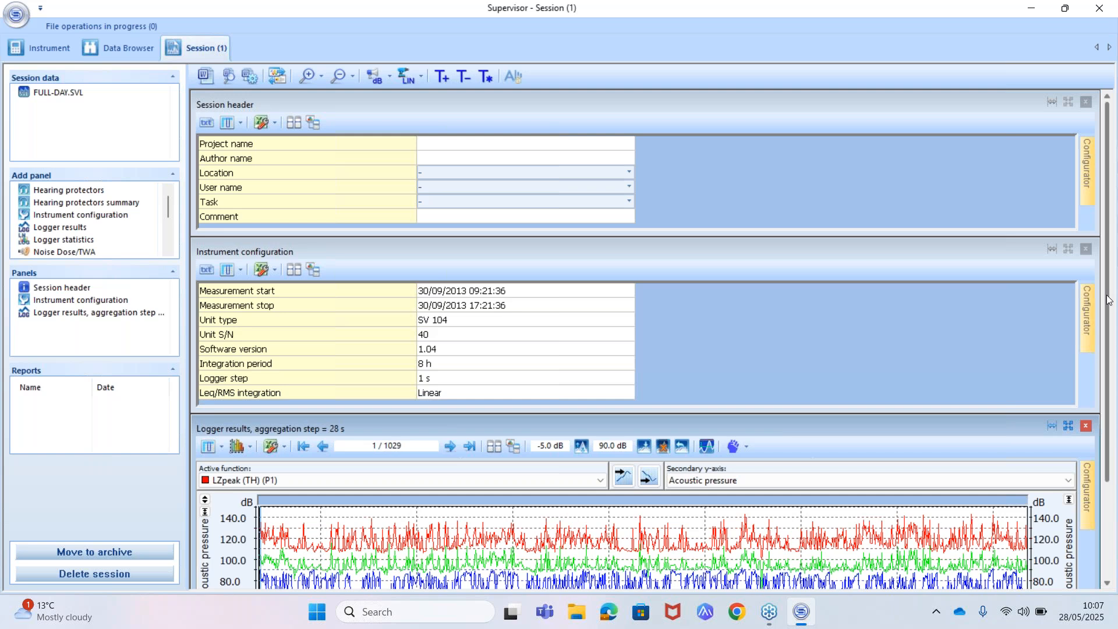
pyautogui.moveTo(1107, 299); pyautogui.dragTo(1107, 301)
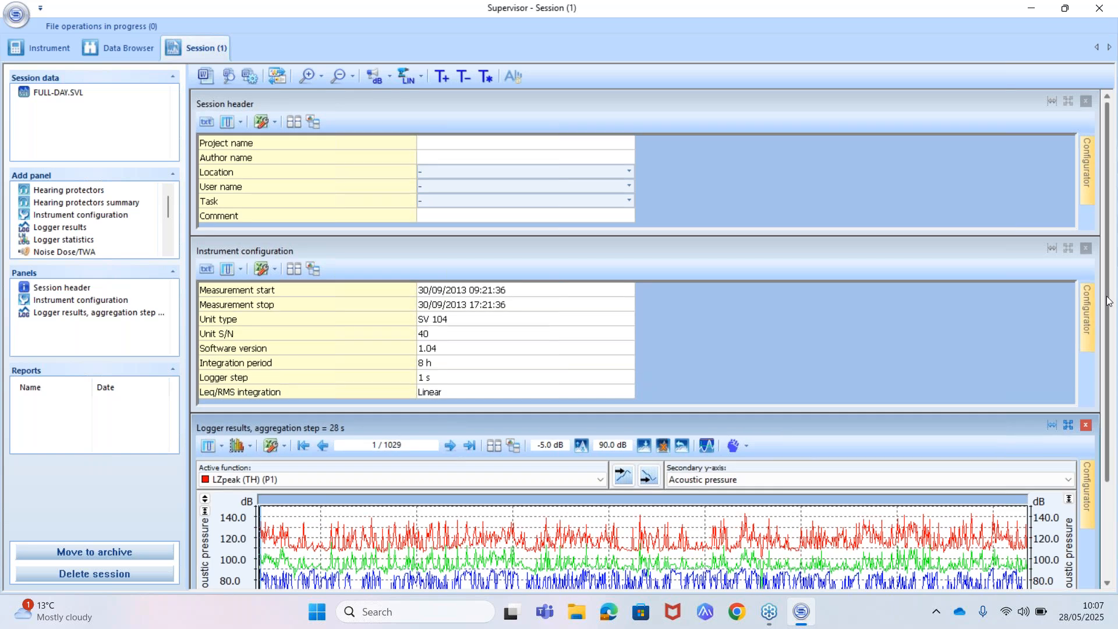
pyautogui.scroll(-1, 472, 261)
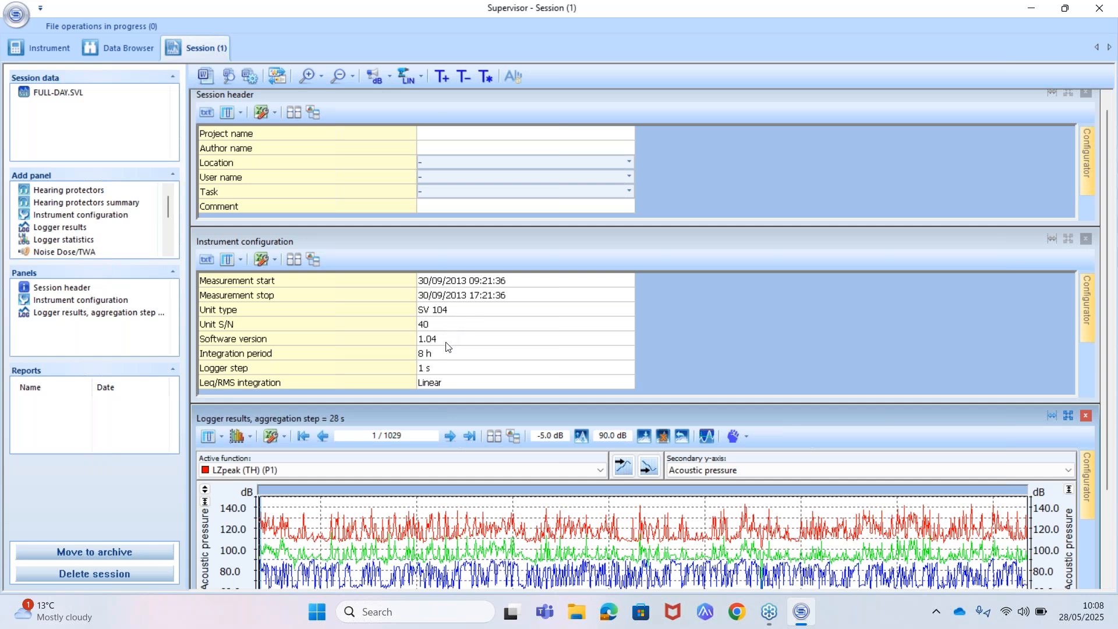
pyautogui.moveTo(1082, 310)
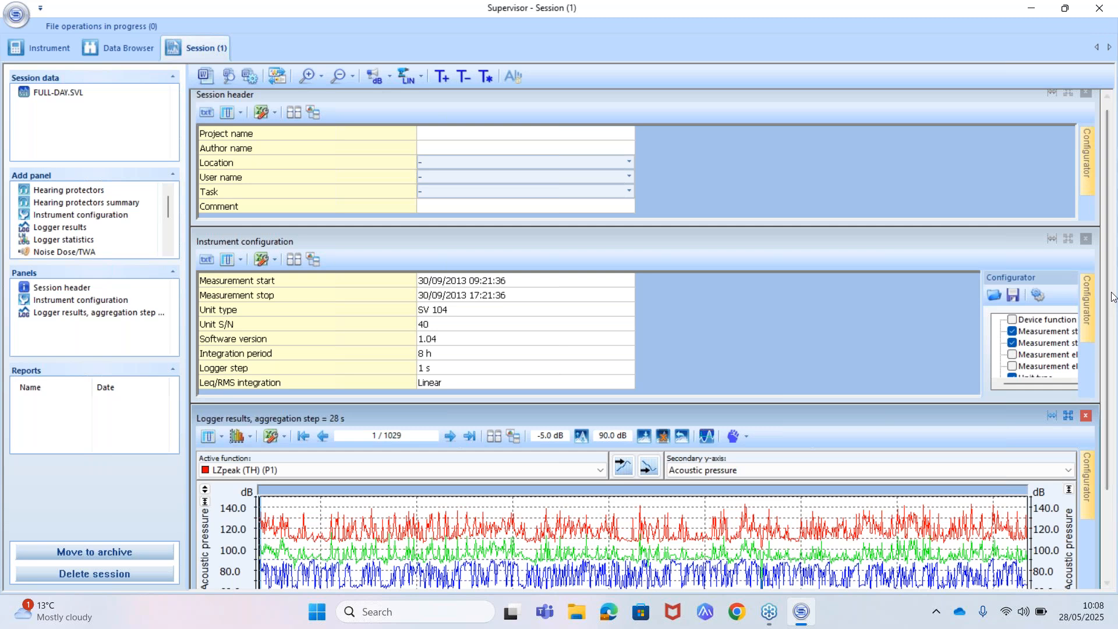
pyautogui.moveTo(1112, 297)
pyautogui.mouseDown()
pyautogui.moveTo(1114, 378)
pyautogui.moveTo(1110, 295)
pyautogui.mouseUp()
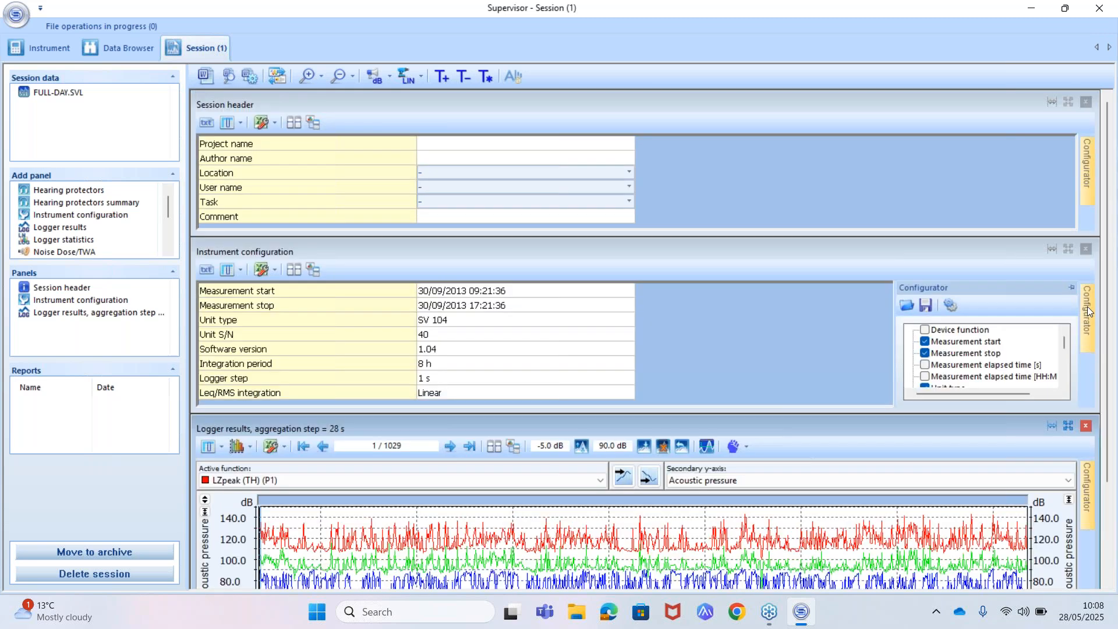
pyautogui.moveTo(1064, 338)
pyautogui.mouseDown()
pyautogui.moveTo(1069, 356)
pyautogui.moveTo(1069, 338)
pyautogui.mouseUp()
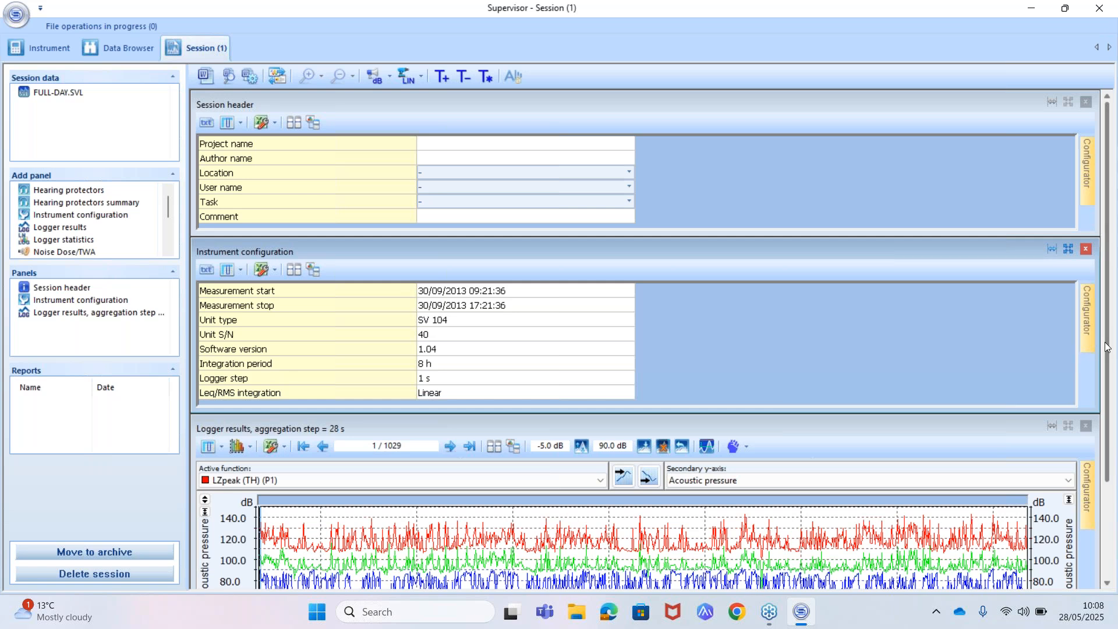
pyautogui.moveTo(1107, 346); pyautogui.dragTo(1111, 429)
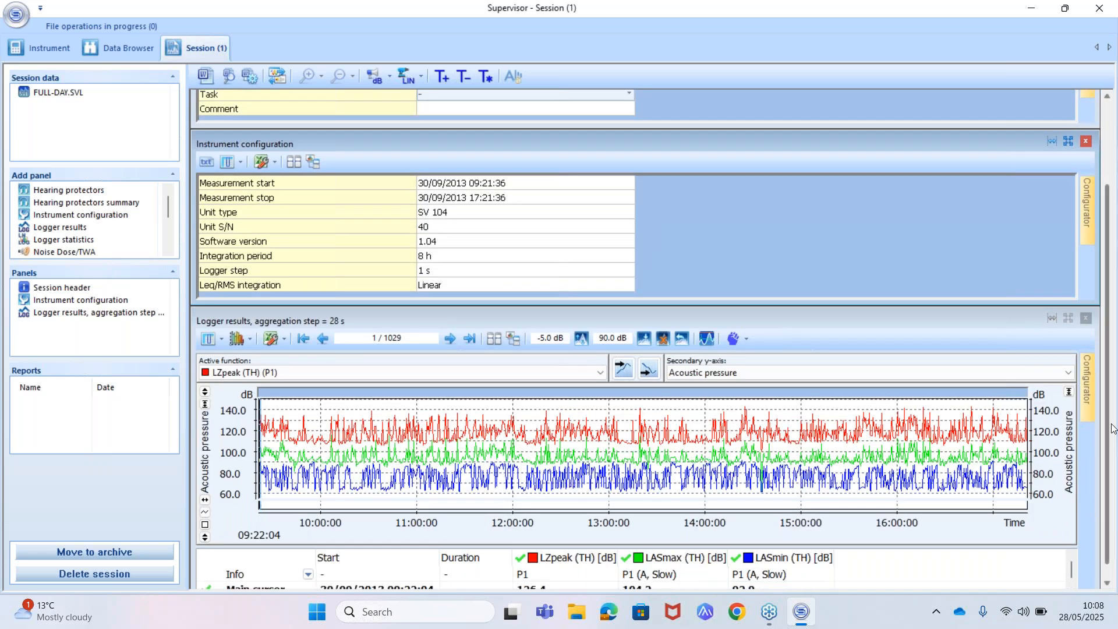
pyautogui.moveTo(1112, 429); pyautogui.dragTo(169, 204)
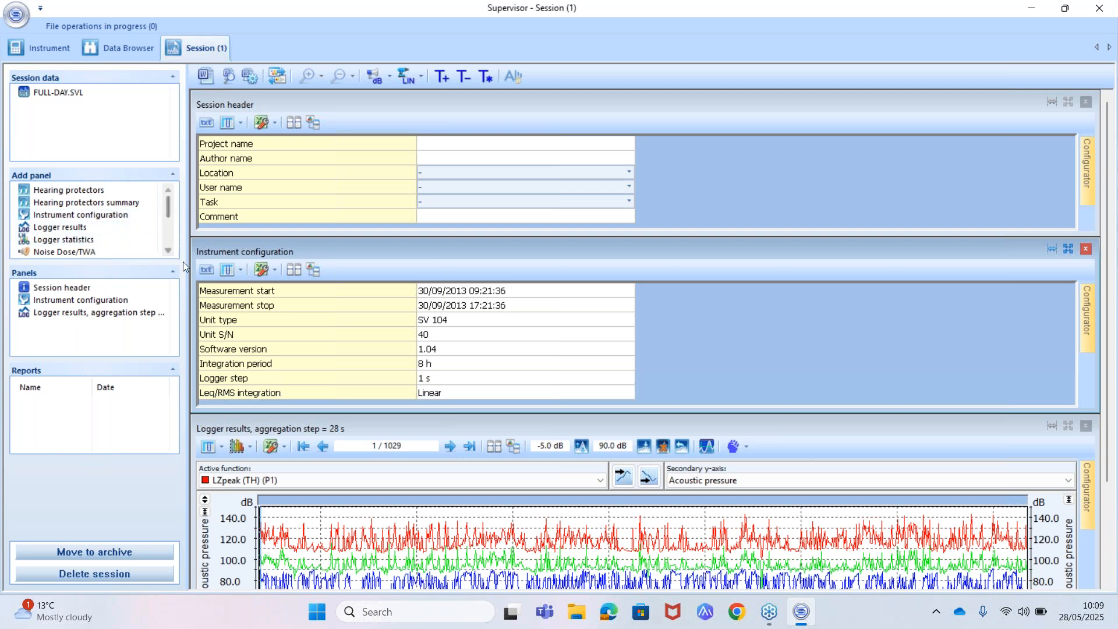
# Add a Noise exposure (ISO 9612) panel to the FULL-DAY.SVL session
pyautogui.click(168, 251)
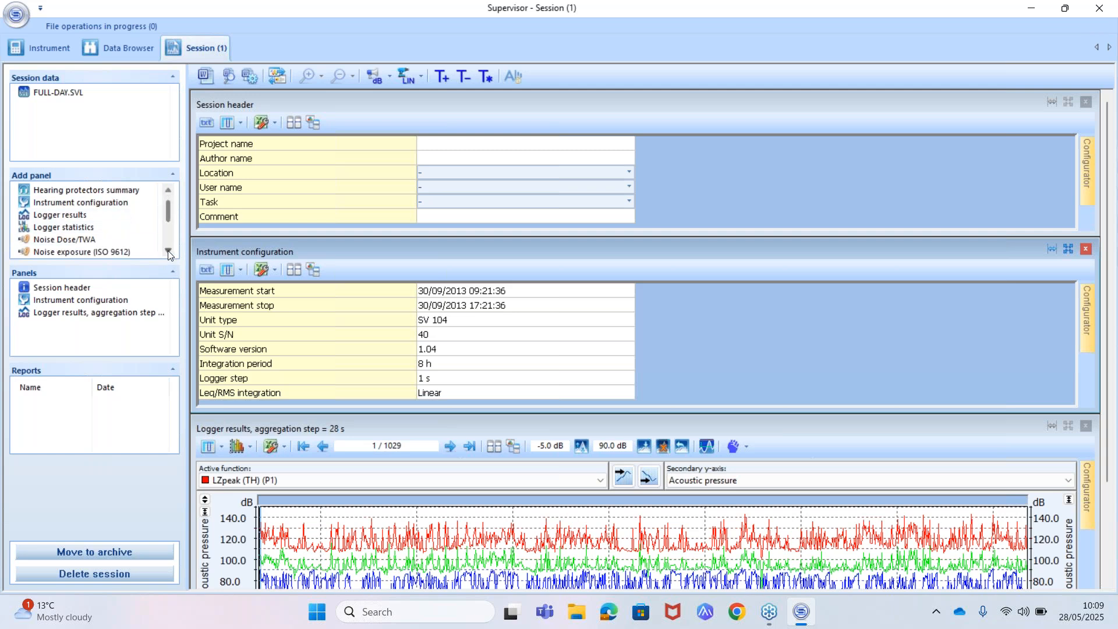
pyautogui.click(169, 252)
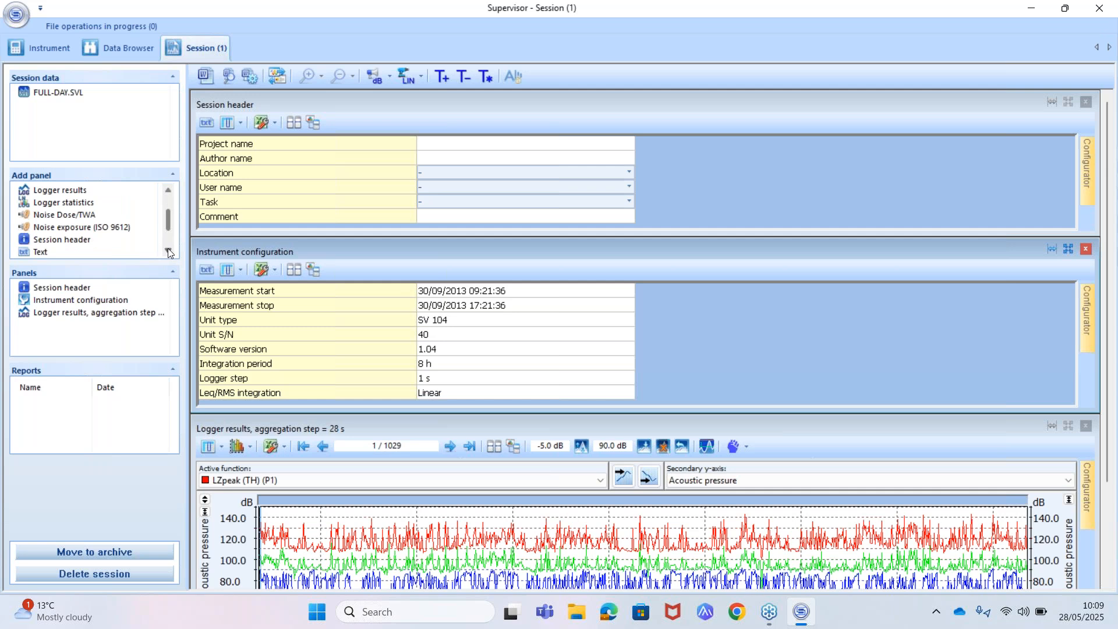
pyautogui.scroll(1, 169, 215)
pyautogui.scroll(-1, 169, 218)
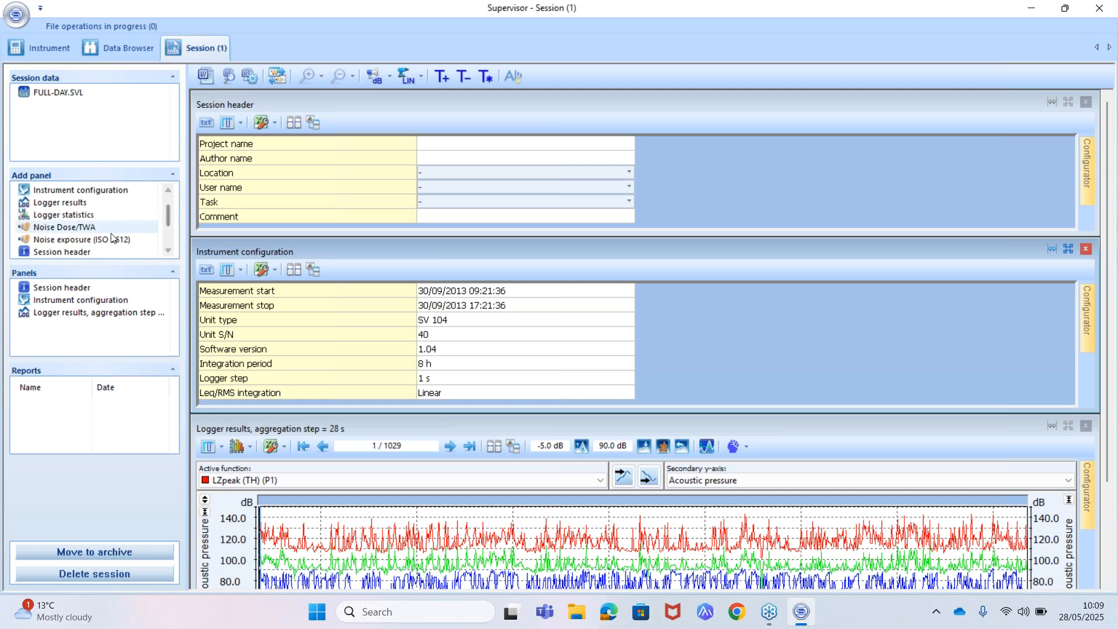
pyautogui.click(101, 244)
pyautogui.doubleClick(101, 243)
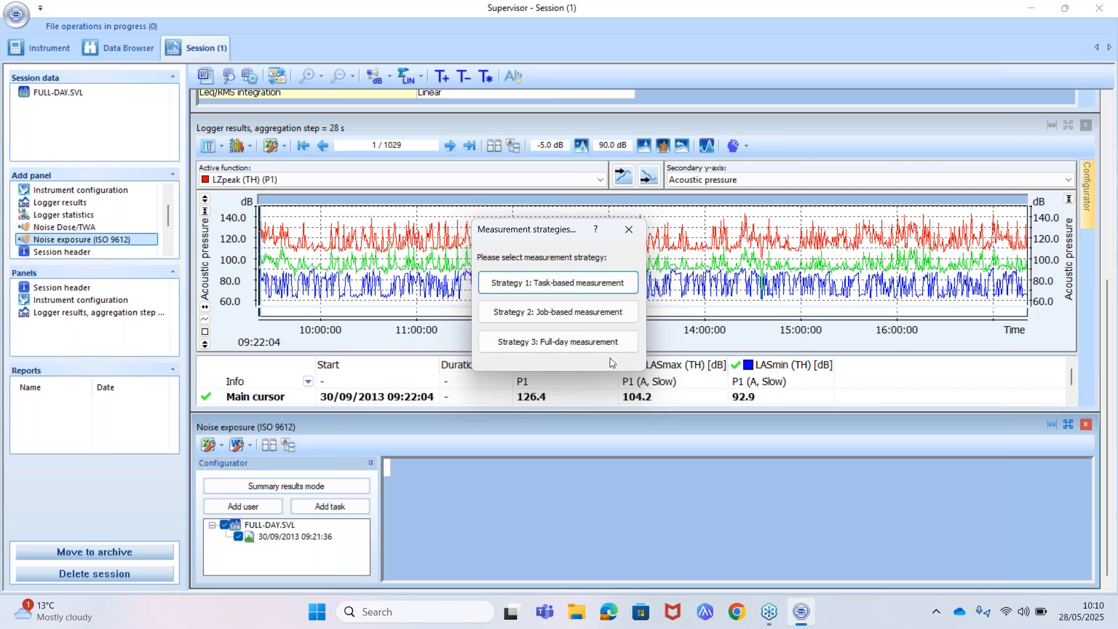
# Choose Strategy 3: Full-day measurement for the Noise exposure (ISO 9612) panel and review its results table
pyautogui.click(587, 349)
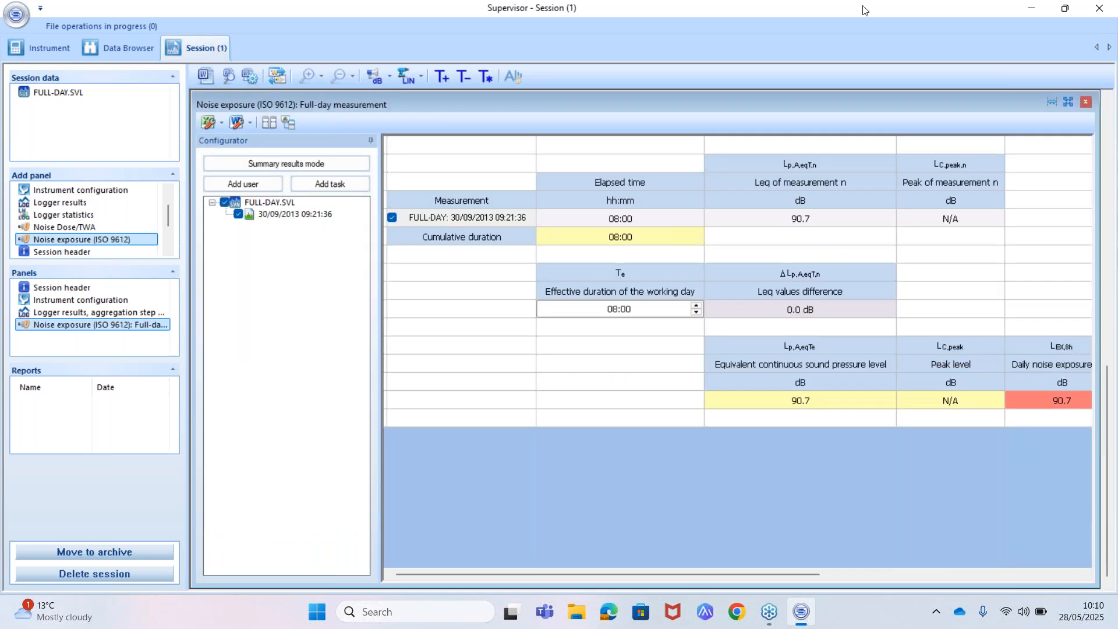
pyautogui.click(589, 11)
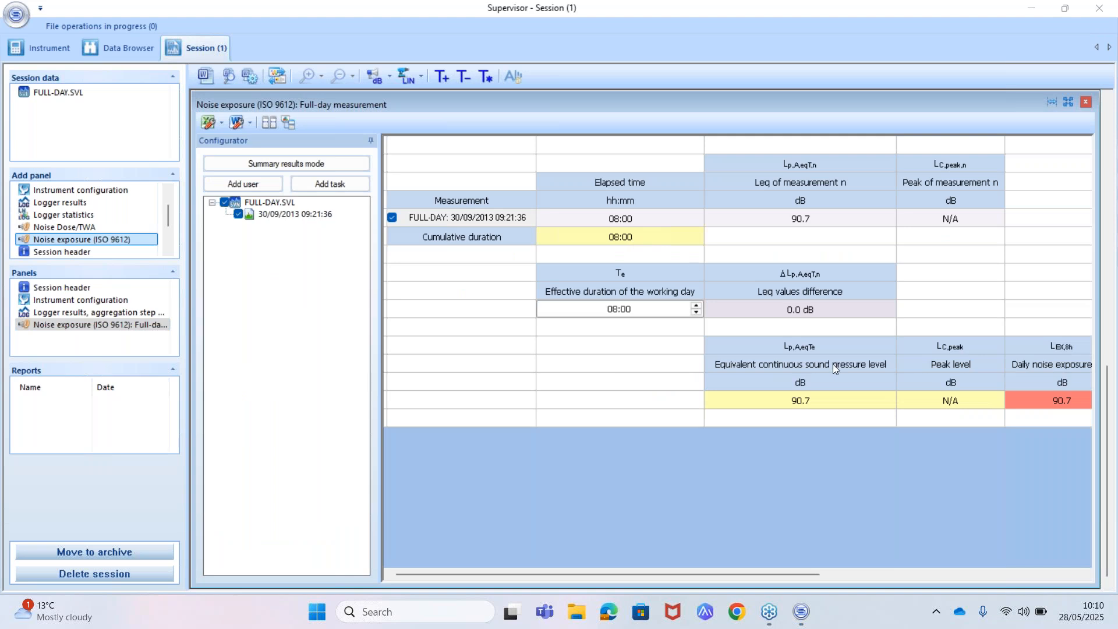
pyautogui.click(777, 569)
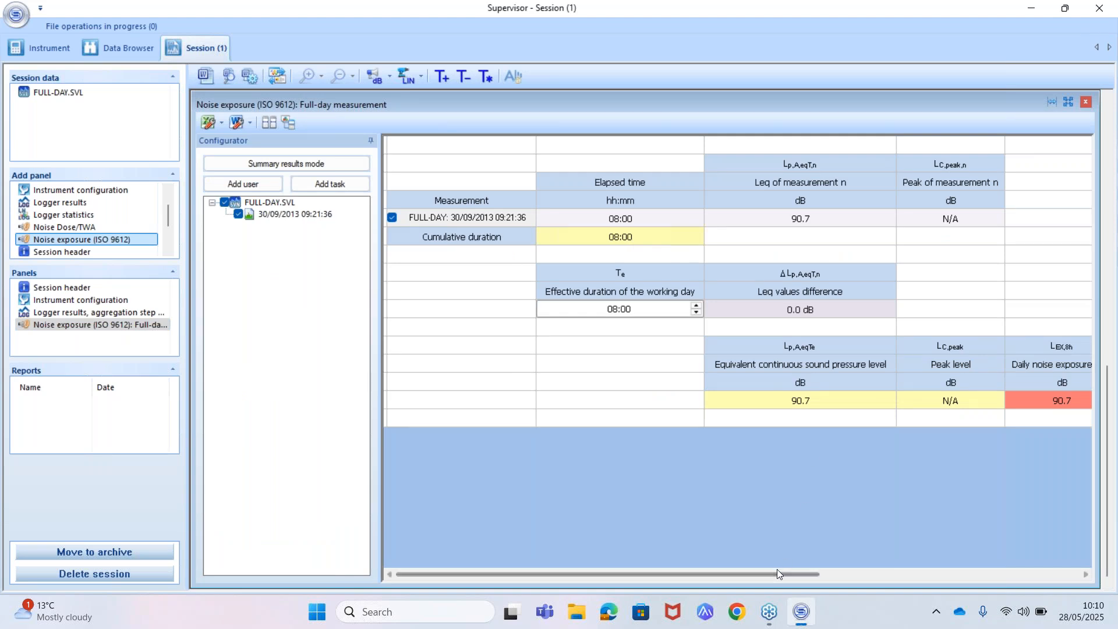
pyautogui.moveTo(777, 572); pyautogui.dragTo(795, 551)
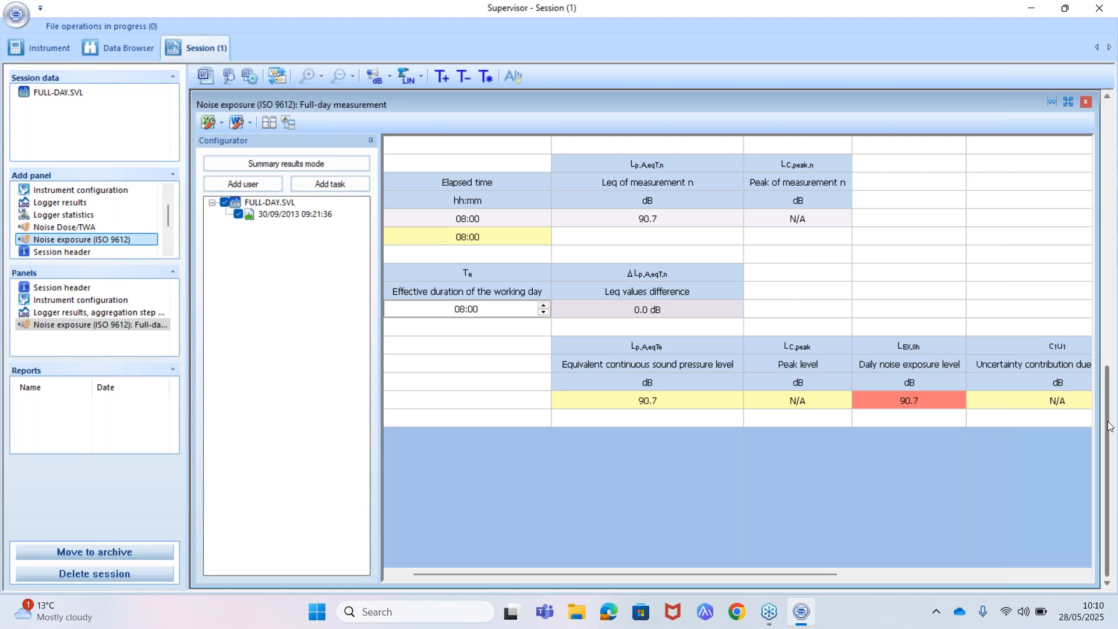
pyautogui.click(1069, 102)
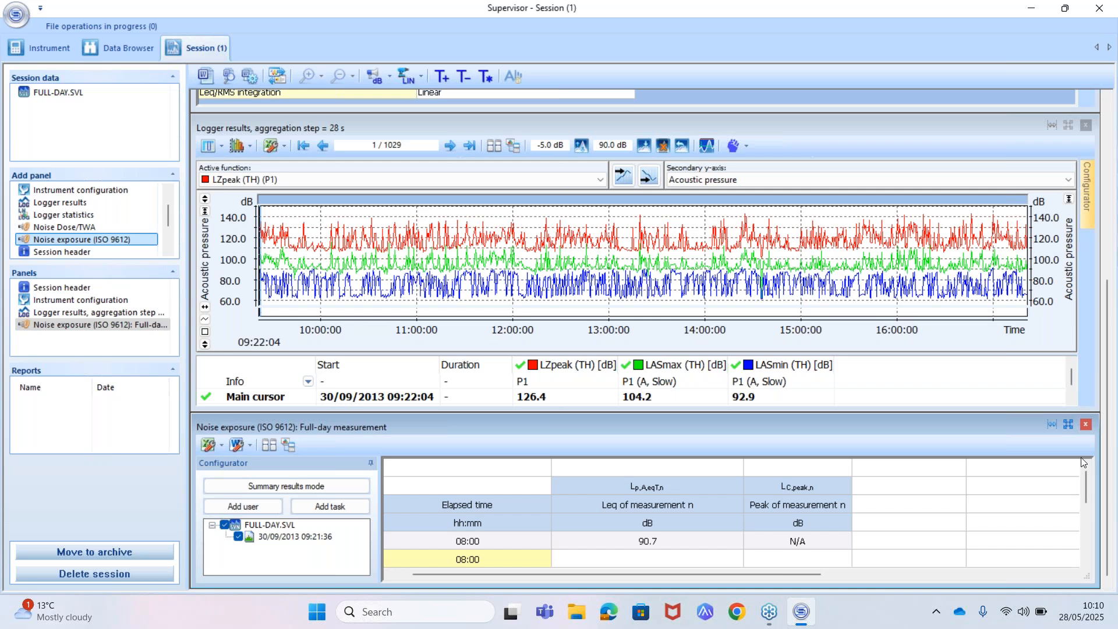
# Add a Noise Dose/TWA panel to the FULL-DAY.SVL session and enlarge it to review the dose results
pyautogui.doubleClick(62, 227)
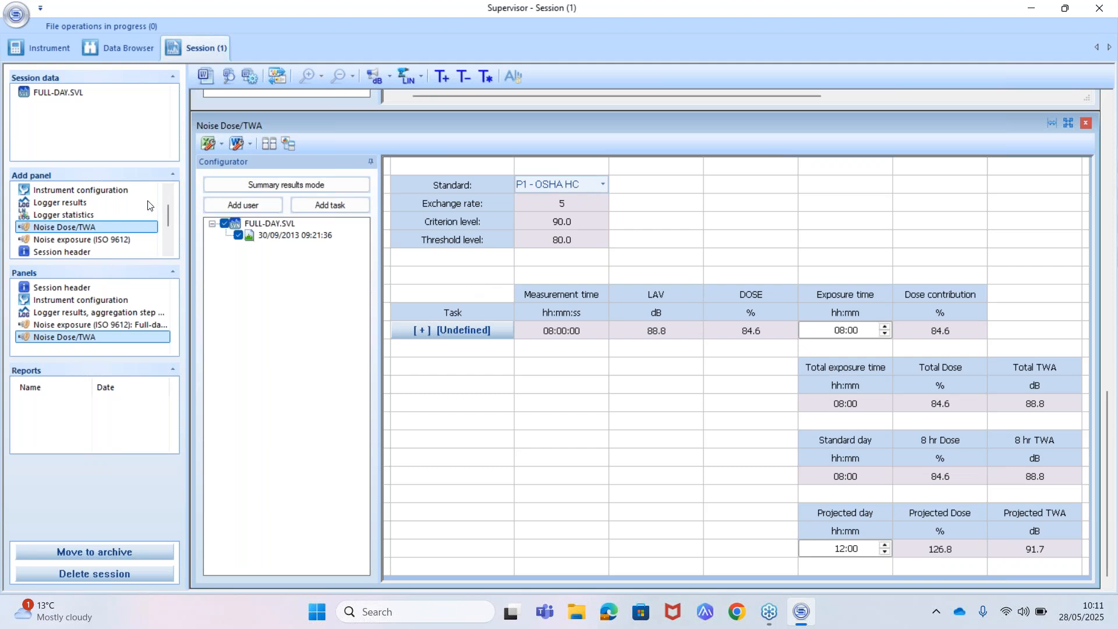
pyautogui.click(305, 430)
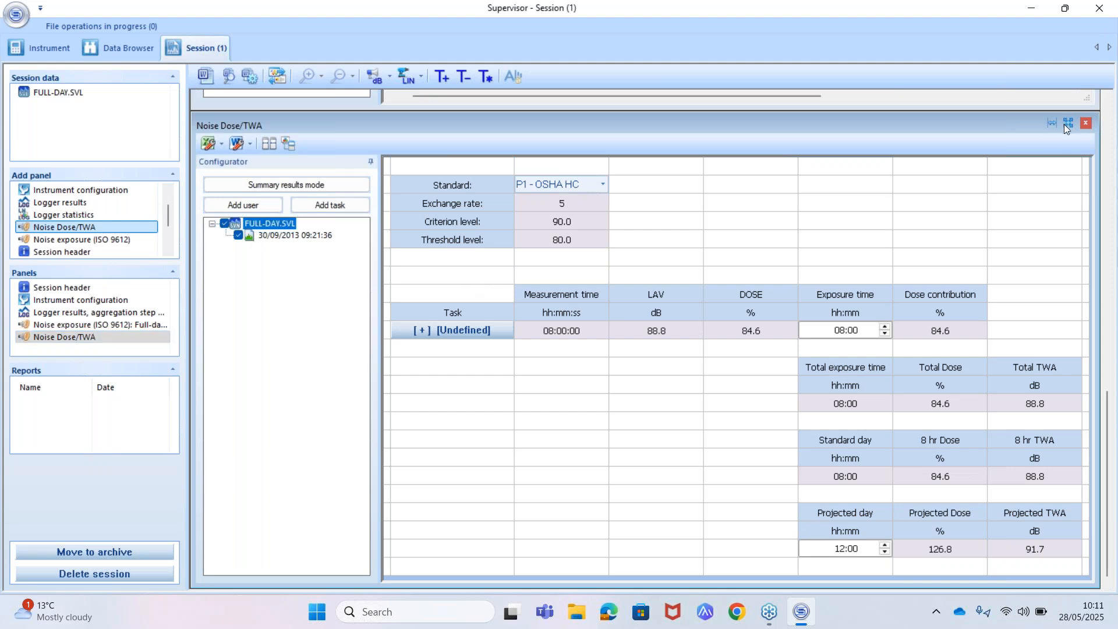
pyautogui.click(1065, 124)
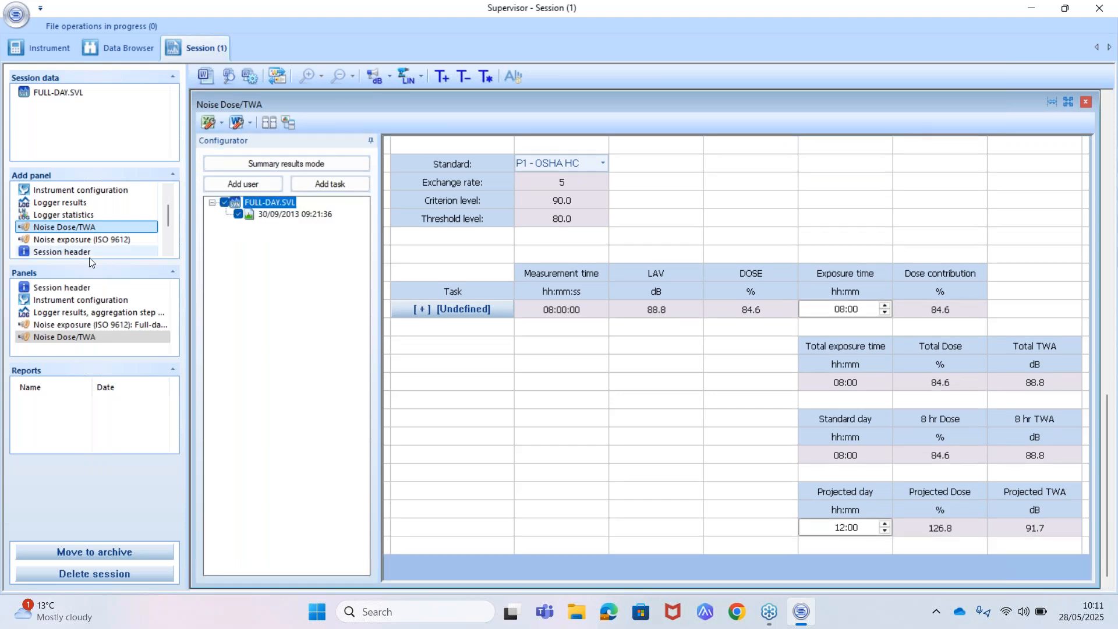
pyautogui.click(250, 27)
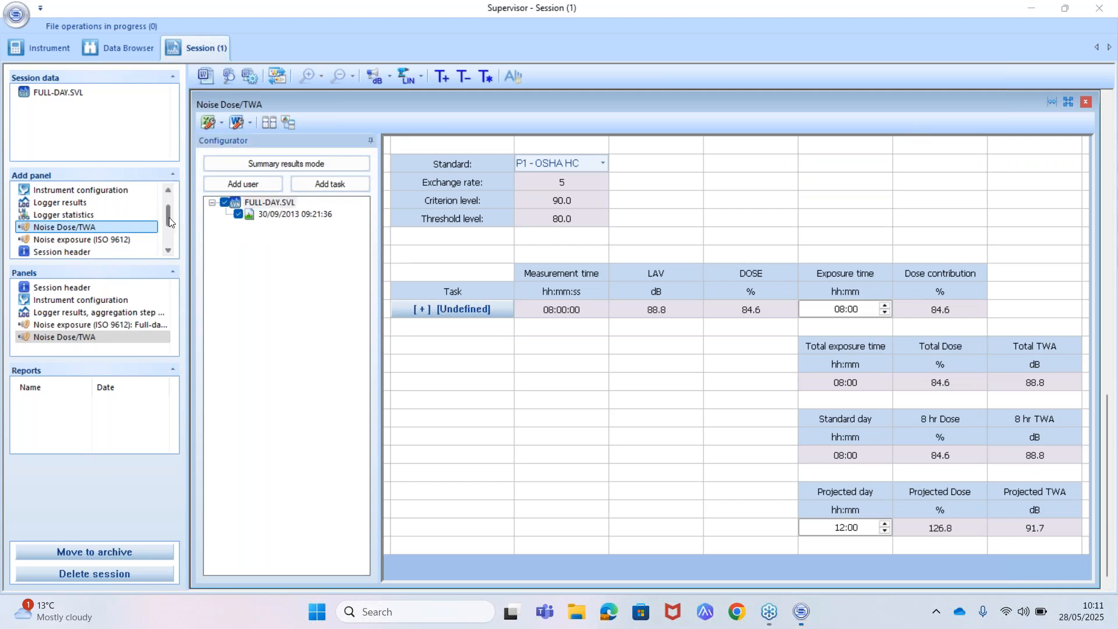
# Add a Hearing protectors panel to the session and check its protector selection for the FULL-DAY file
pyautogui.scroll(1, 168, 222)
pyautogui.doubleClick(102, 194)
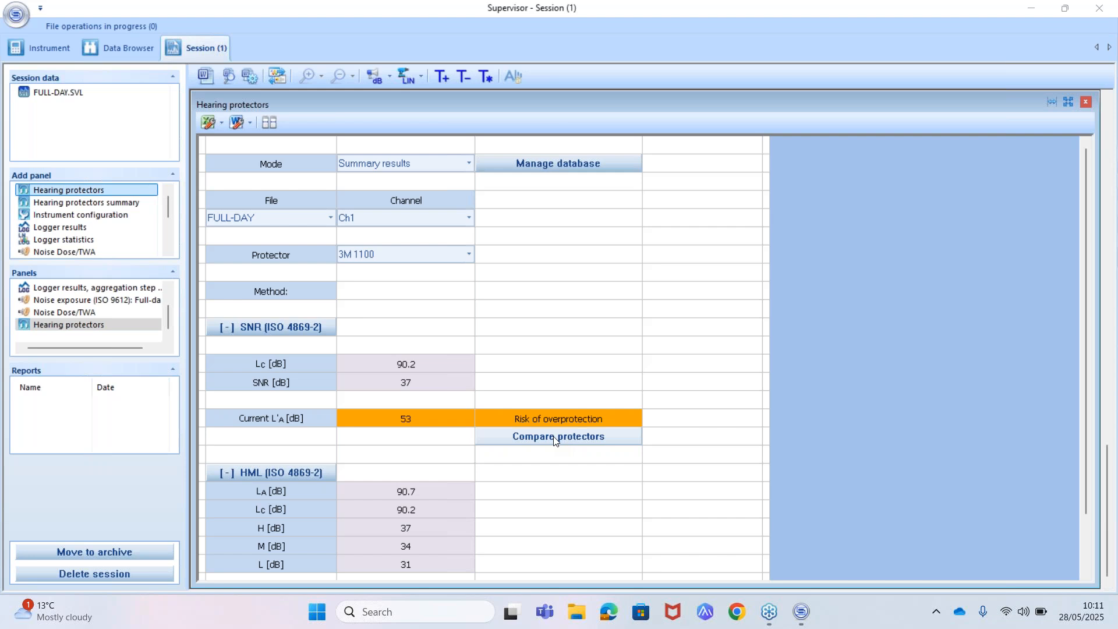
pyautogui.click(425, 261)
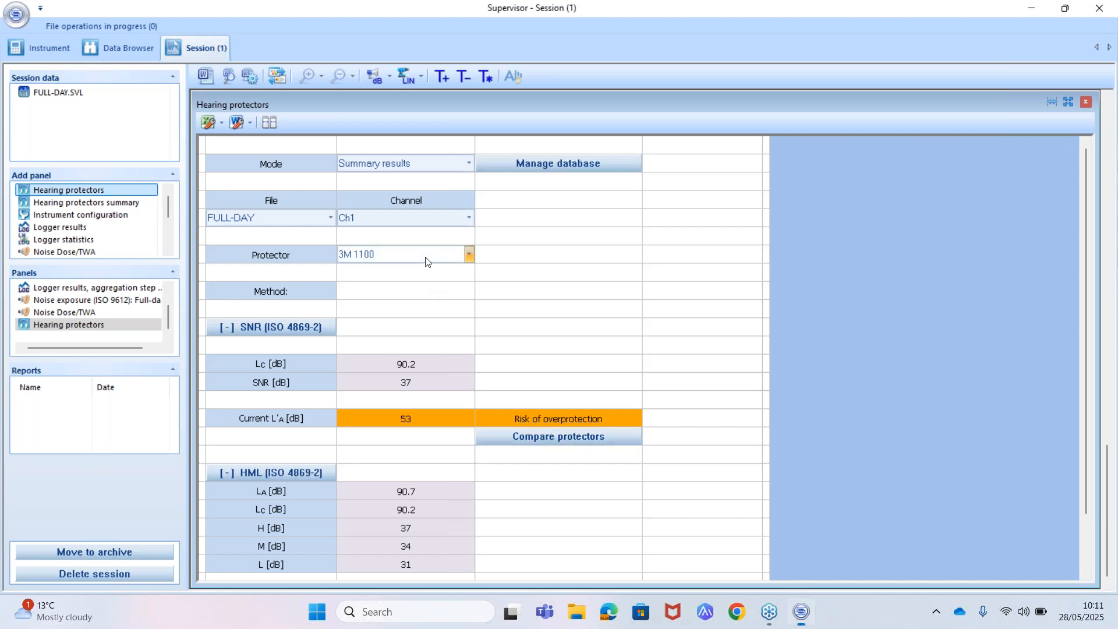
pyautogui.click(427, 259)
pyautogui.moveTo(528, 284); pyautogui.dragTo(579, 287)
pyautogui.click(578, 284)
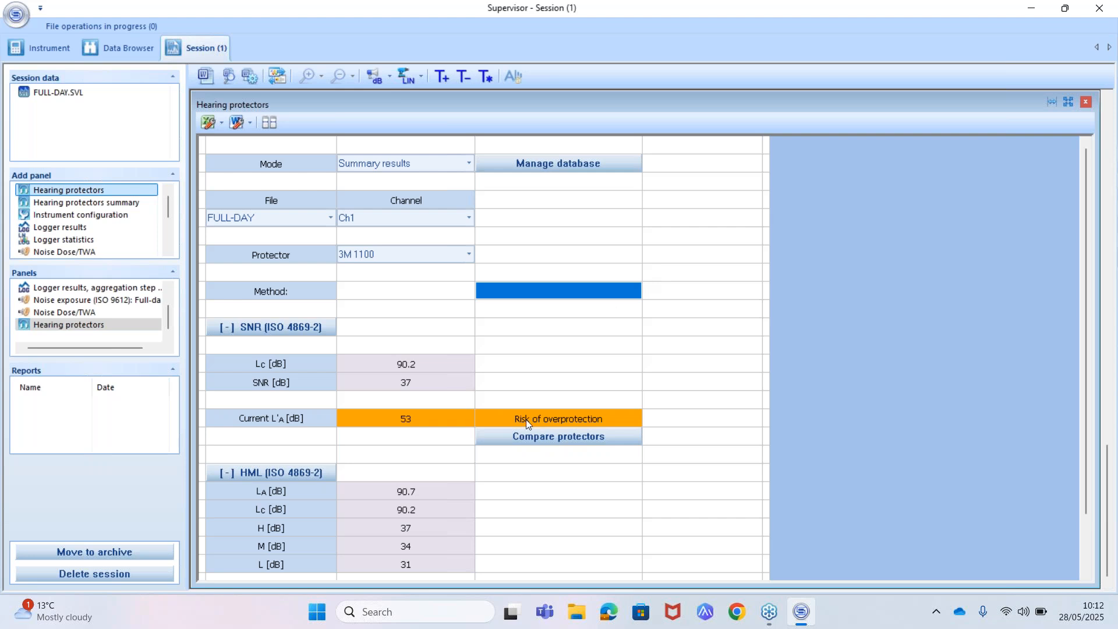
# Compare the hearing protectors in the EN 458 classification using the SNR (ISO 4869-2) method
pyautogui.click(539, 438)
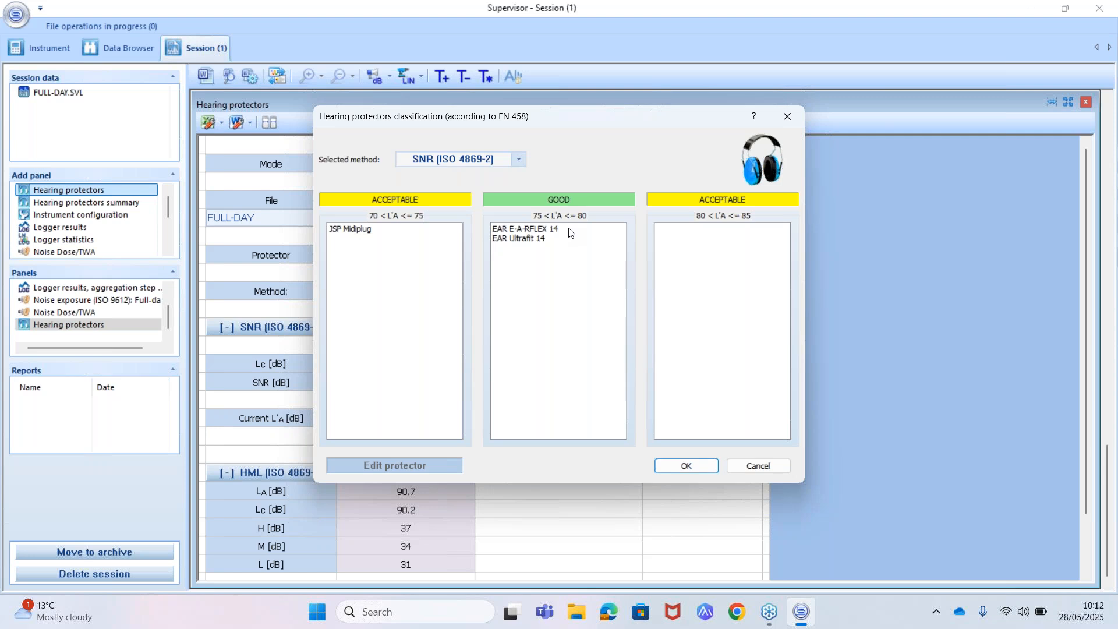
pyautogui.click(684, 466)
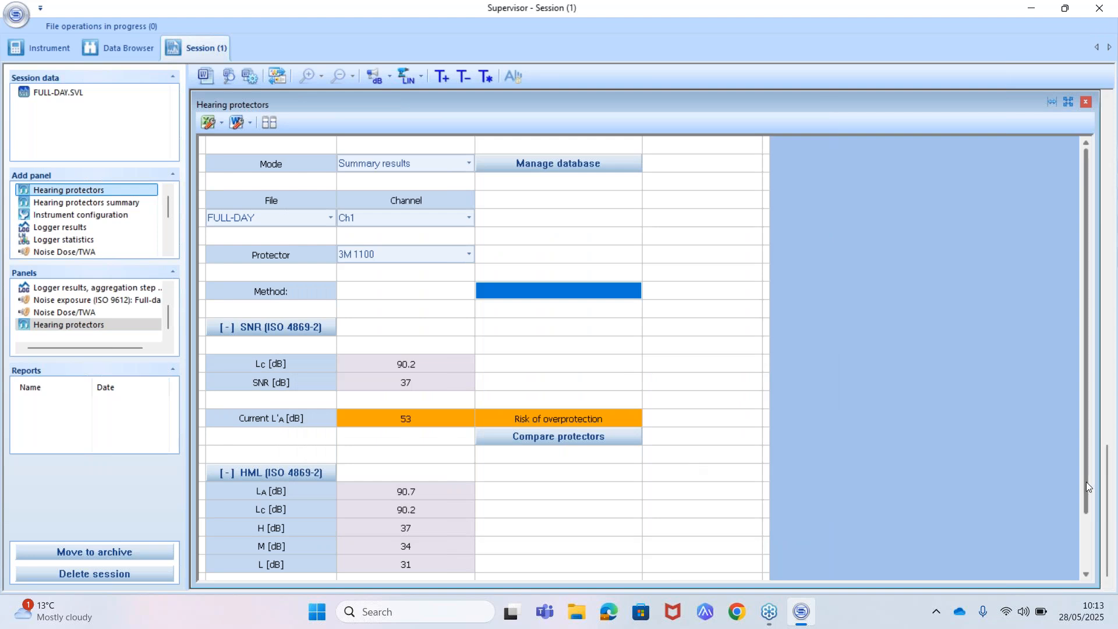
pyautogui.moveTo(1085, 480); pyautogui.dragTo(1083, 528)
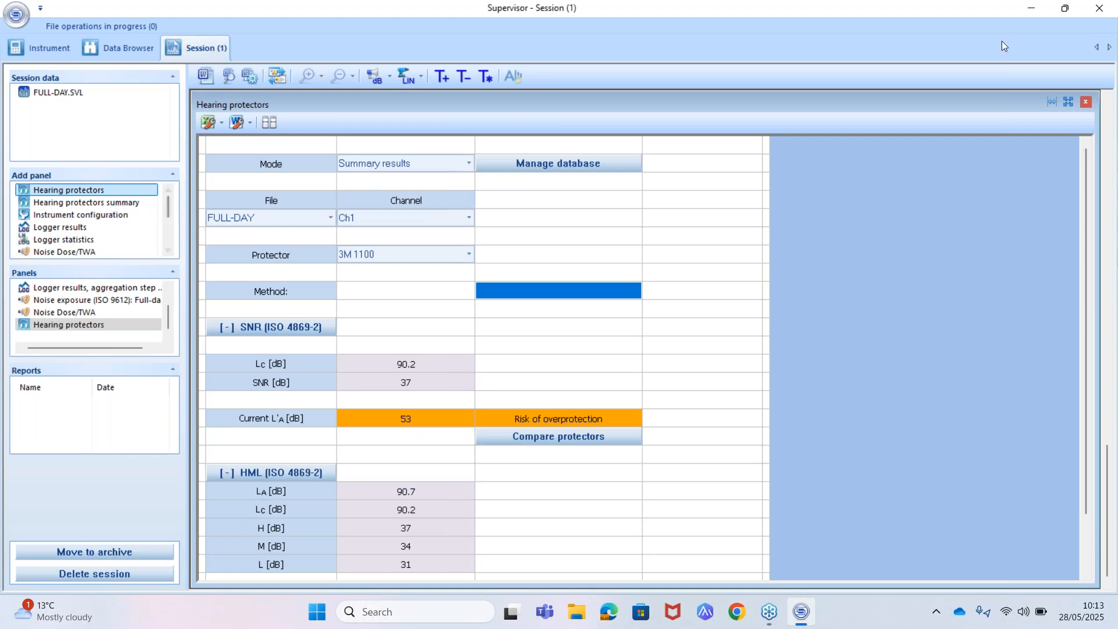
# Generate a Word measurement report from the session's panels
pyautogui.click(1070, 102)
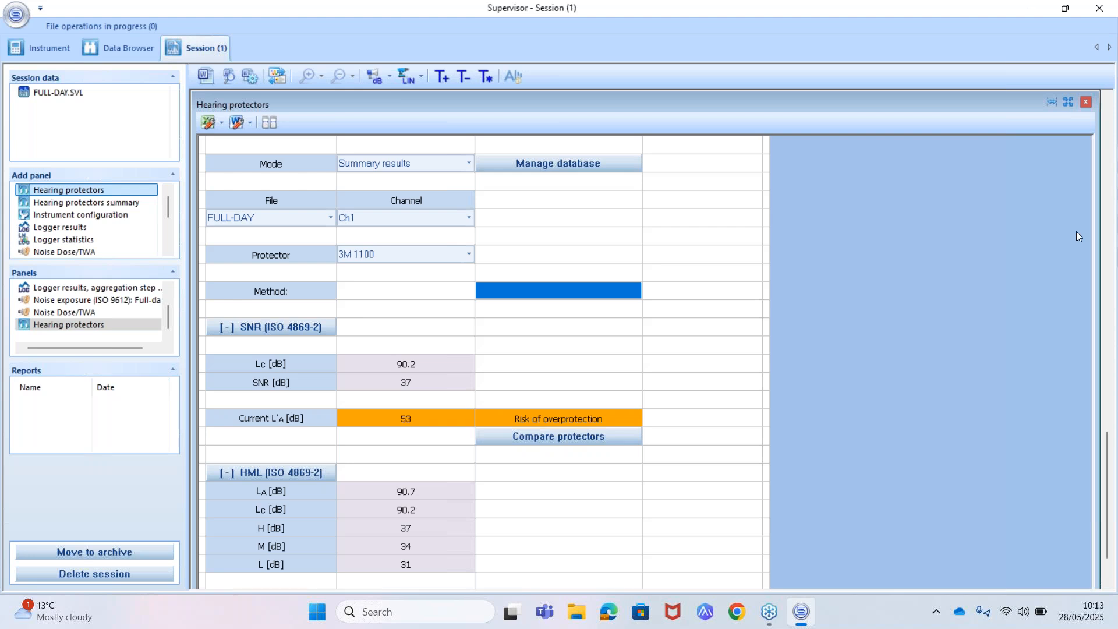
pyautogui.click(1068, 104)
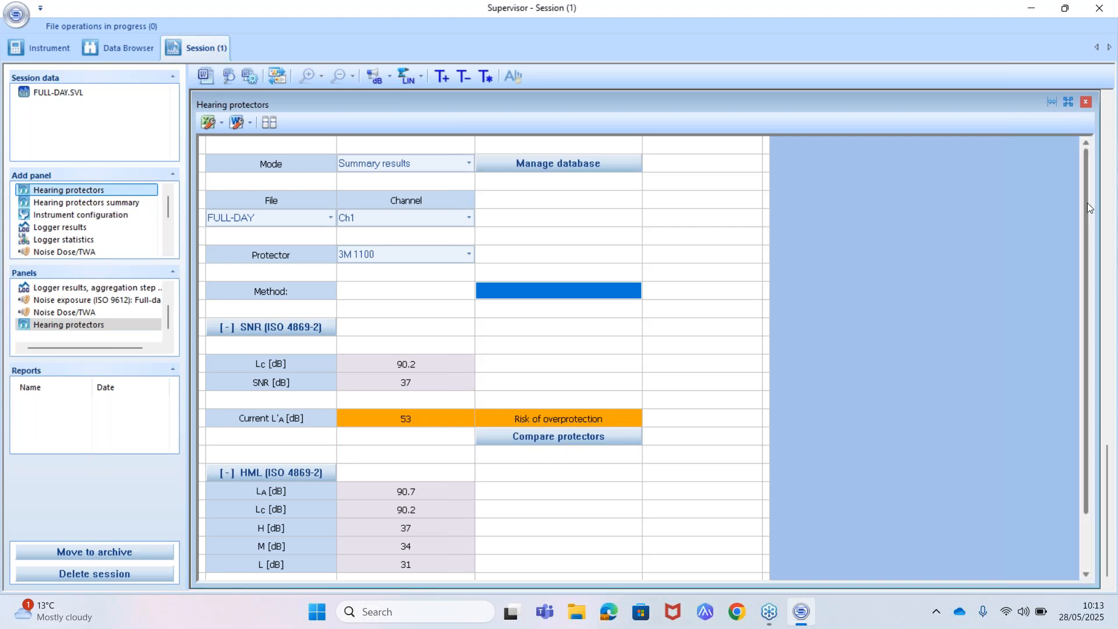
pyautogui.moveTo(1082, 206); pyautogui.dragTo(1086, 175)
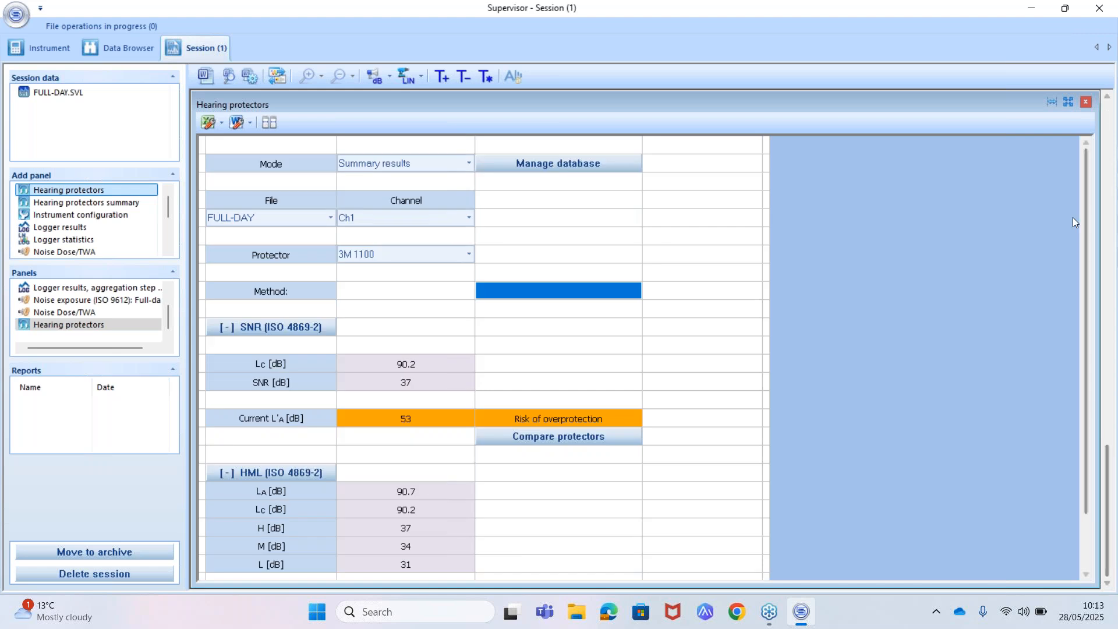
pyautogui.click(1070, 101)
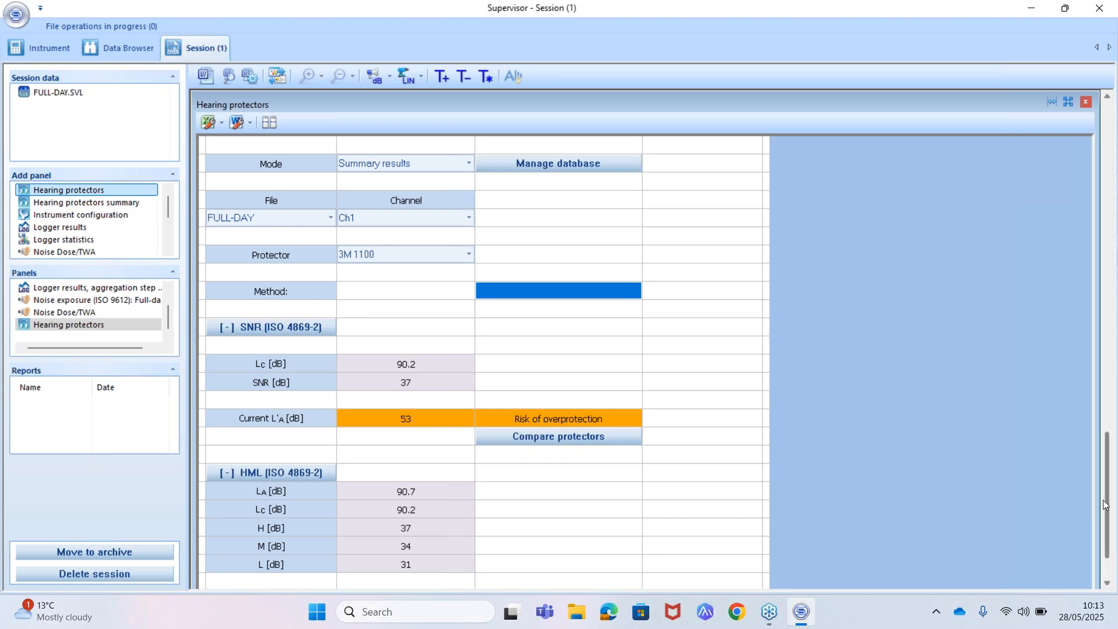
pyautogui.moveTo(1104, 492); pyautogui.dragTo(1075, 145)
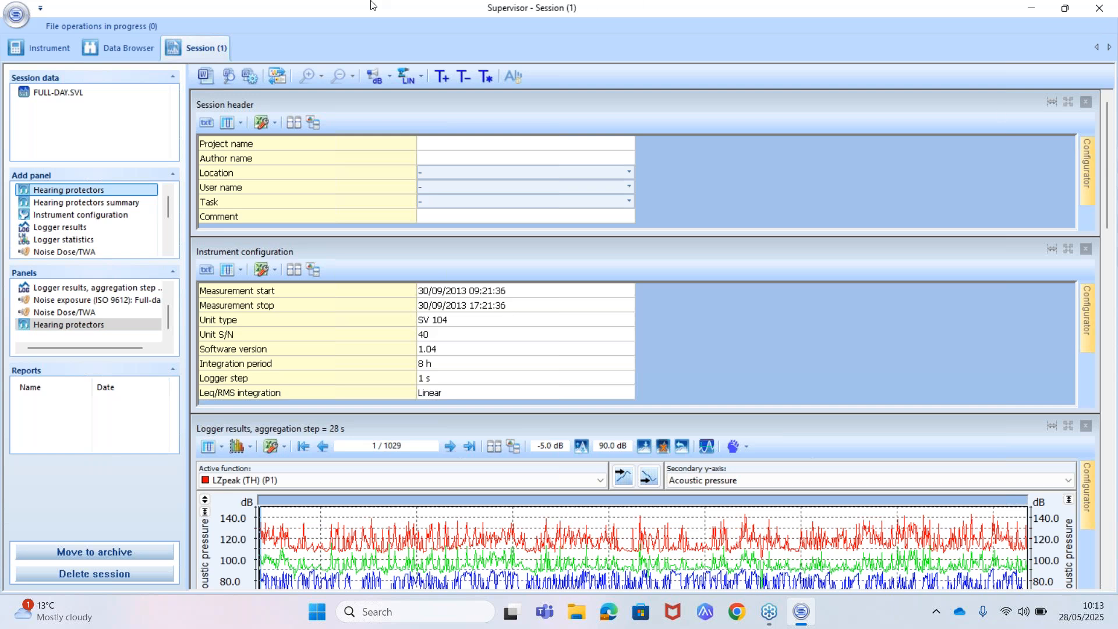
pyautogui.click(212, 75)
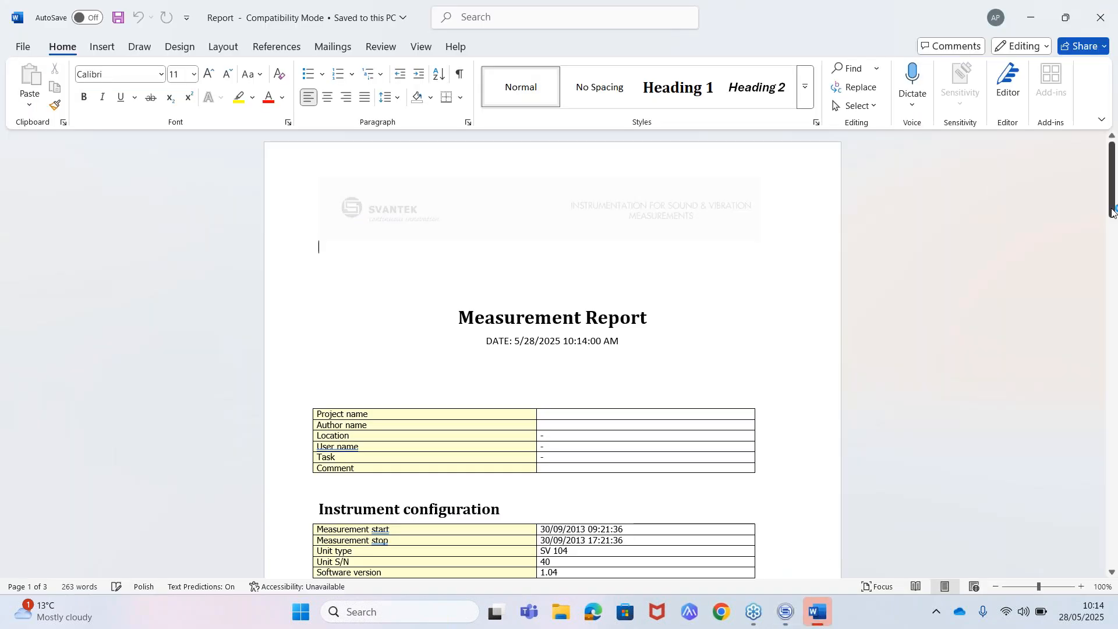
# Fill in the Word report's project name as dkjfdgdkjhkjgds and the author name with placeholder text, and look over the report
pyautogui.moveTo(1112, 201); pyautogui.dragTo(1109, 179)
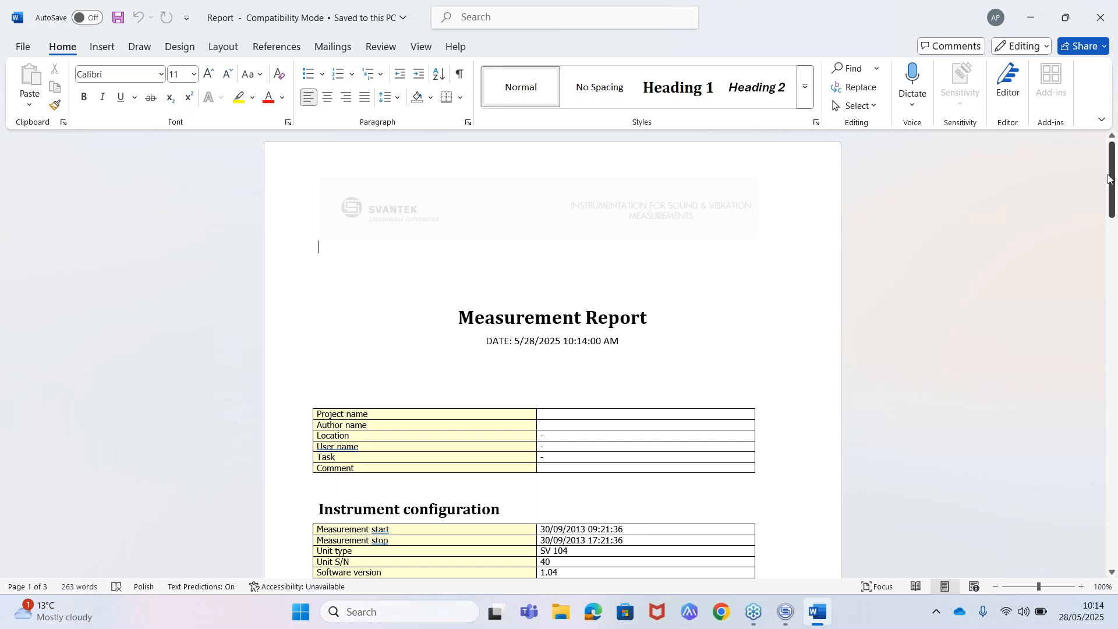
pyautogui.moveTo(1108, 178); pyautogui.dragTo(1114, 203)
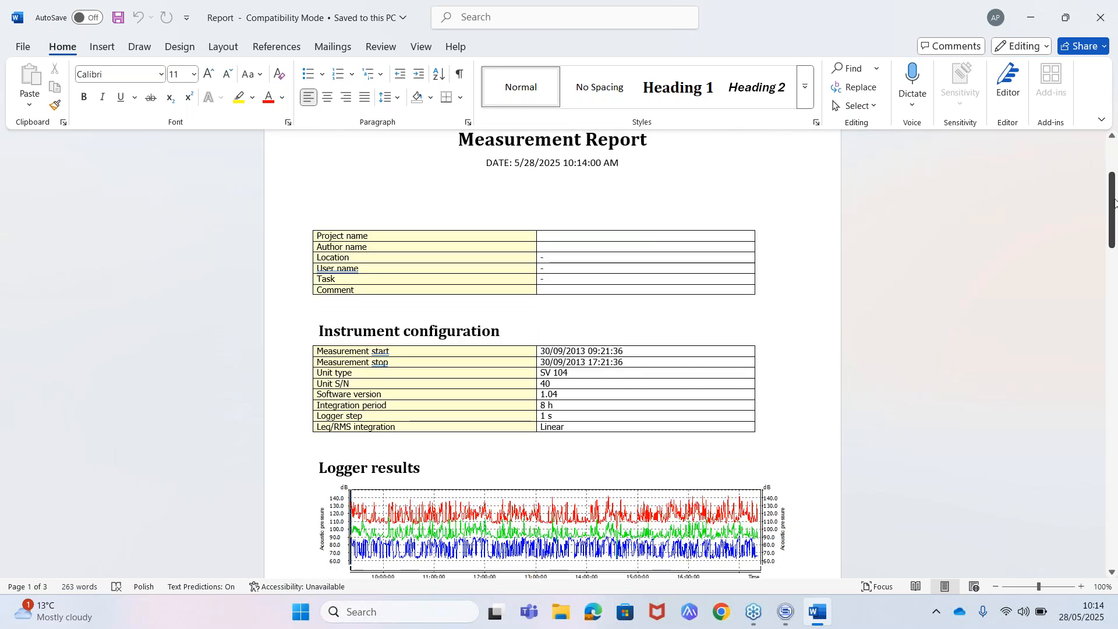
pyautogui.click(560, 234)
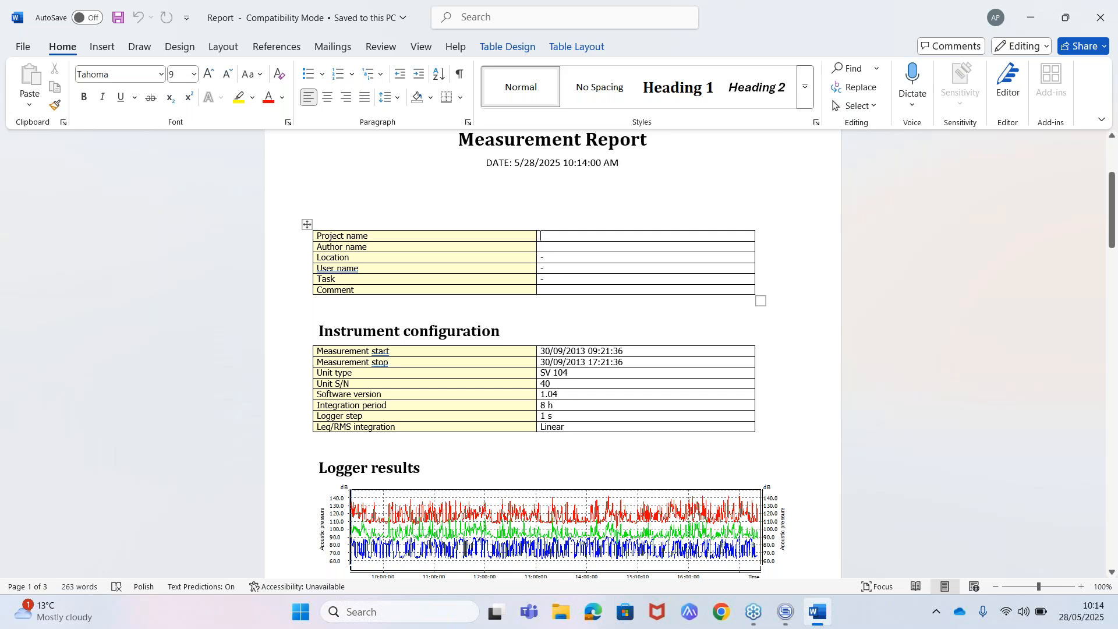
pyautogui.write('dkjfdgdkjhkjgds')
pyautogui.click(552, 252)
pyautogui.write('fekjfdlkfds')
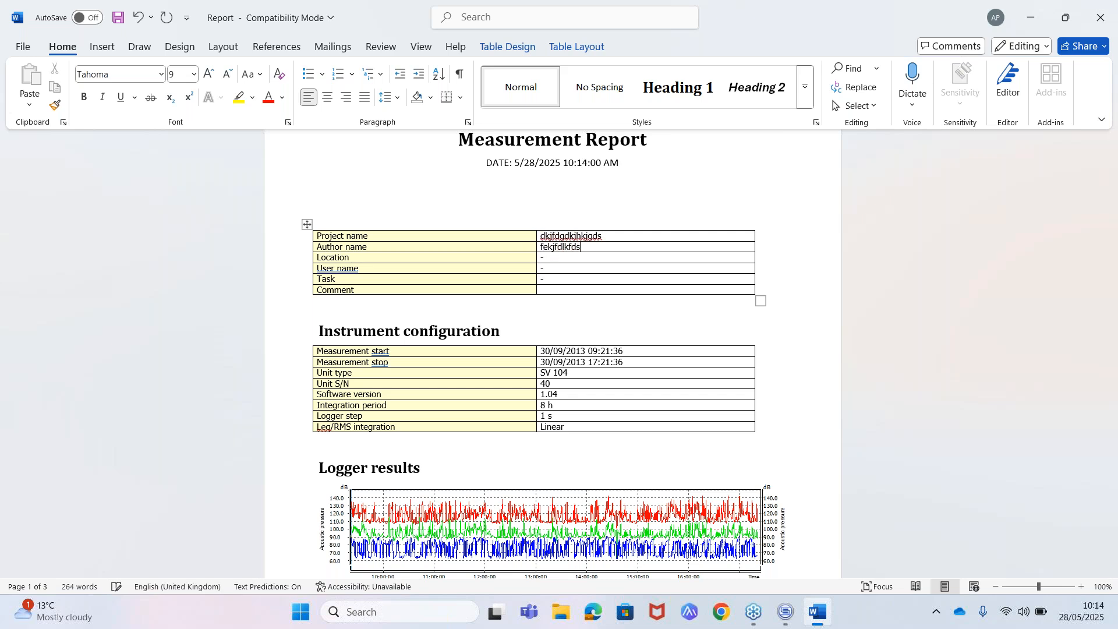
pyautogui.click(1113, 220)
pyautogui.moveTo(1116, 221); pyautogui.dragTo(1113, 137)
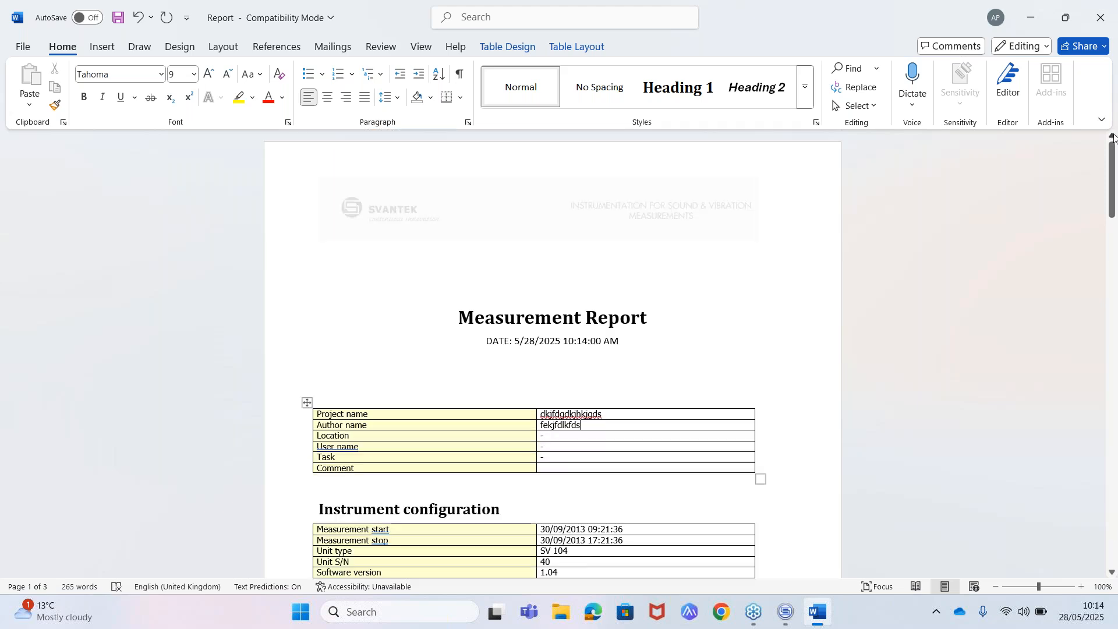